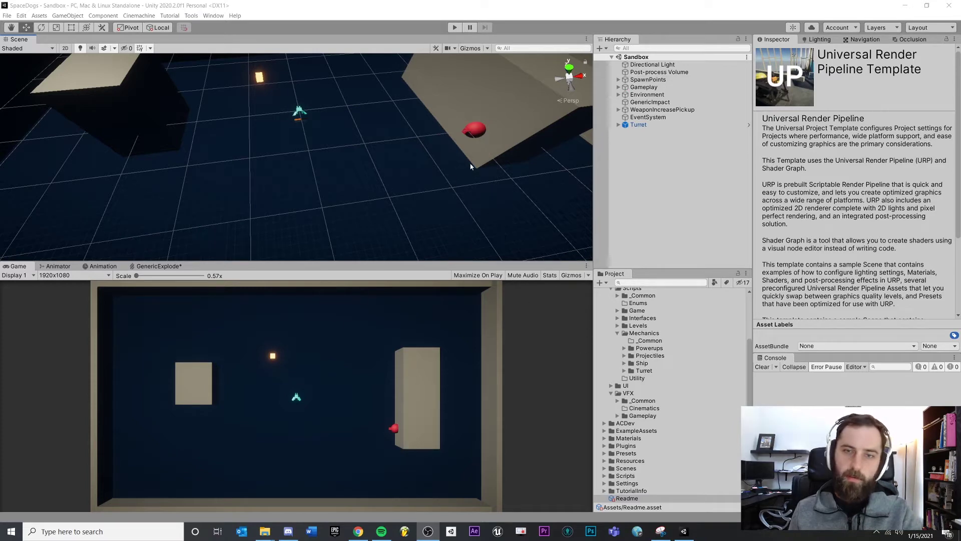
- Play-test the Sandbox scene to watch the turret shots and explosion effects, and stop the game
mouse_move(426, 174)
alt+mouse_down()
mouse_move(415, 165)
mouse_move(423, 156)
alt+mouse_up()
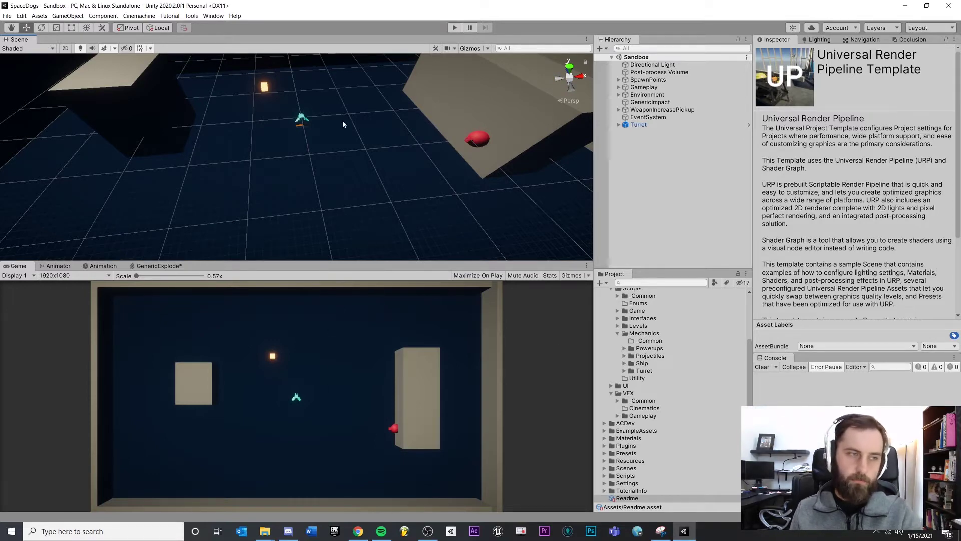
click(455, 28)
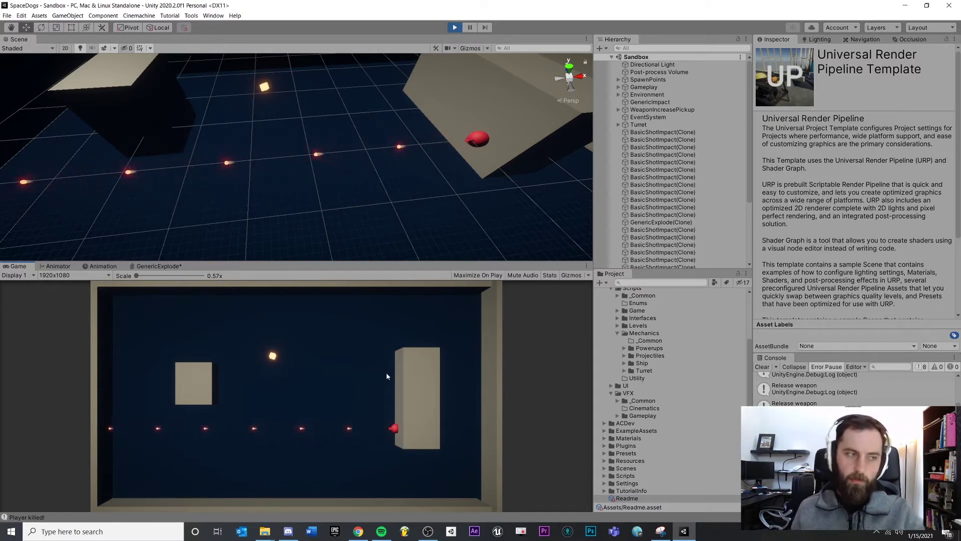
click(455, 27)
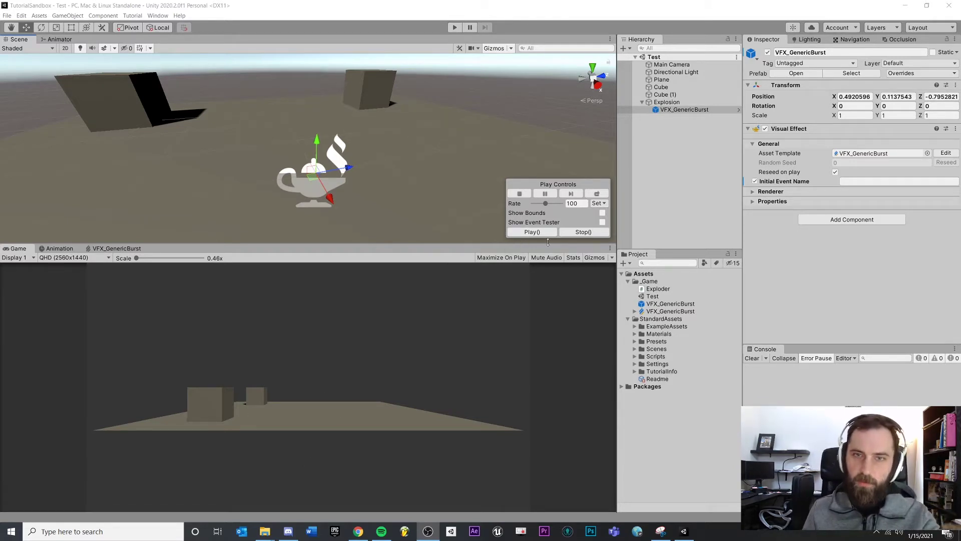
- Preview the VFX_GenericBurst visual effect in the Test scene by playing it
click(532, 231)
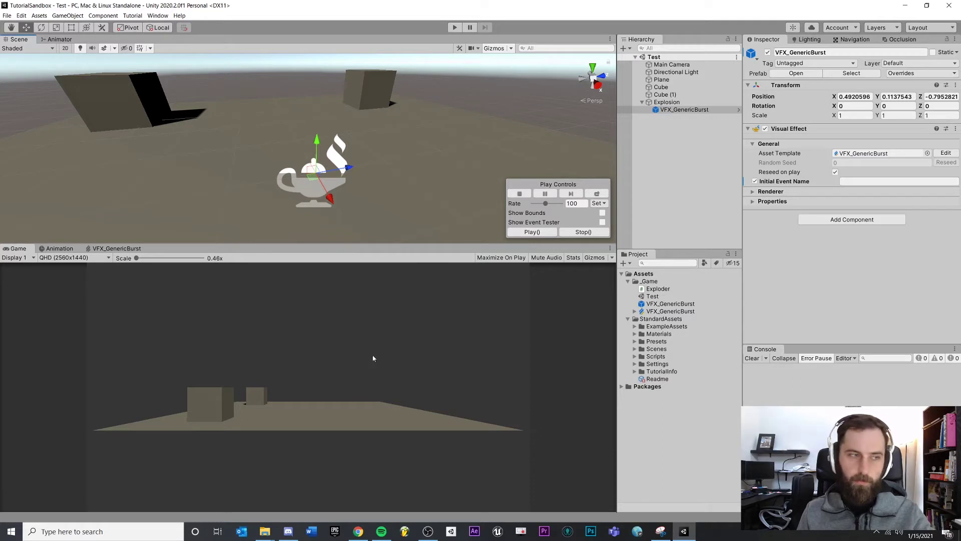
click(527, 234)
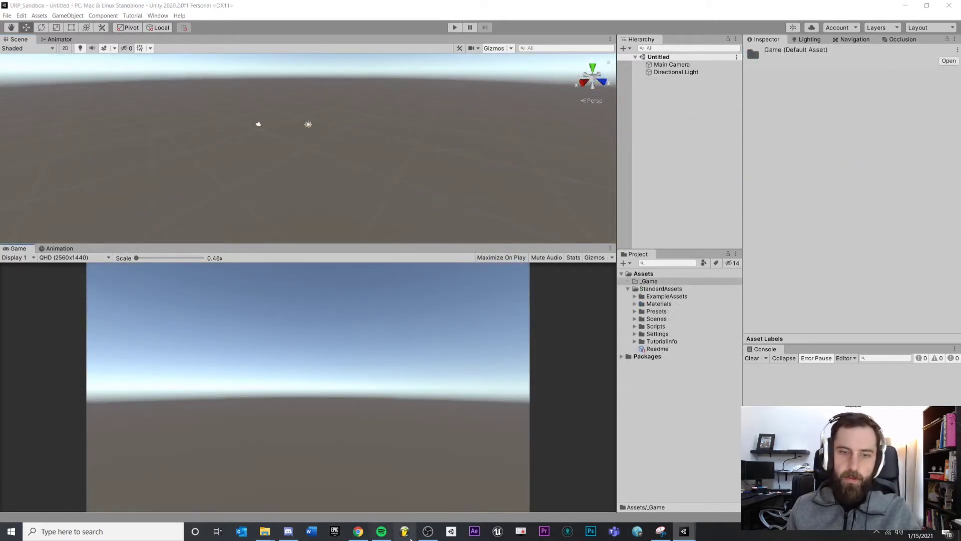
- Examine the _Game and StandardAssets folders in the URP_Sandbox project's assets
right_drag(452, 154, 476, 130)
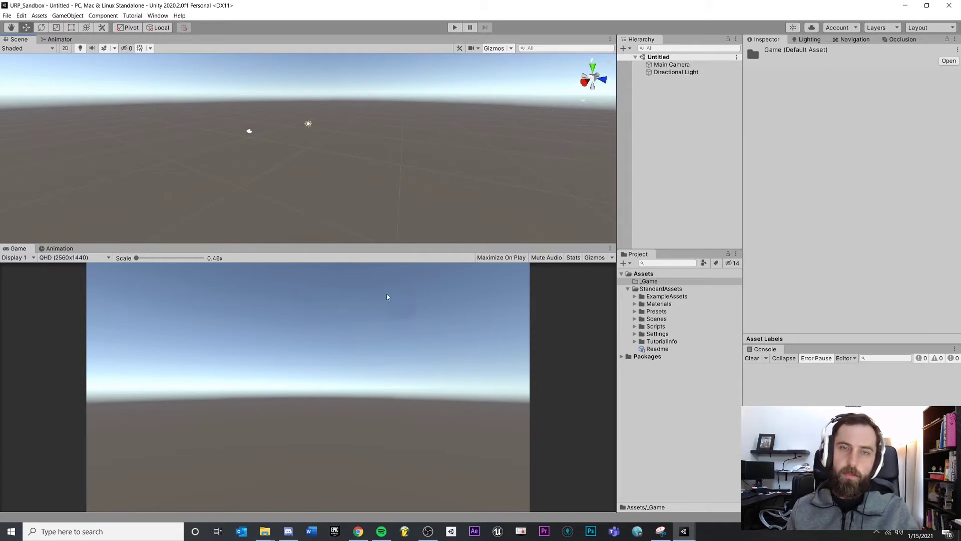
click(630, 289)
click(653, 276)
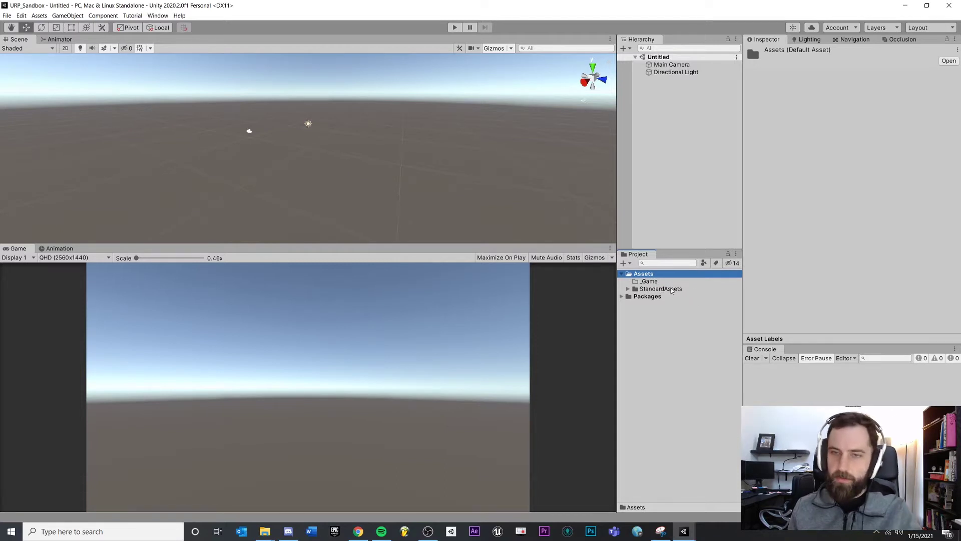
click(628, 289)
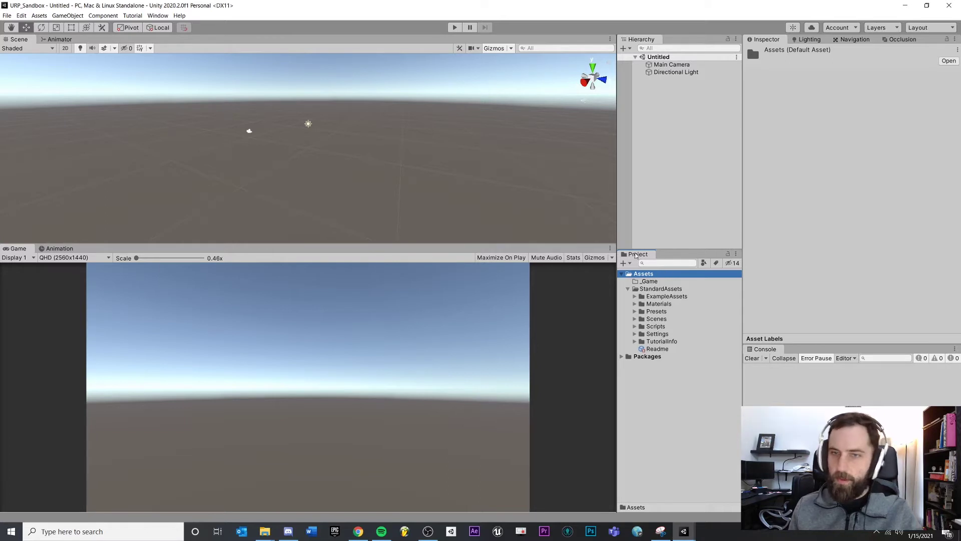
click(628, 290)
click(648, 282)
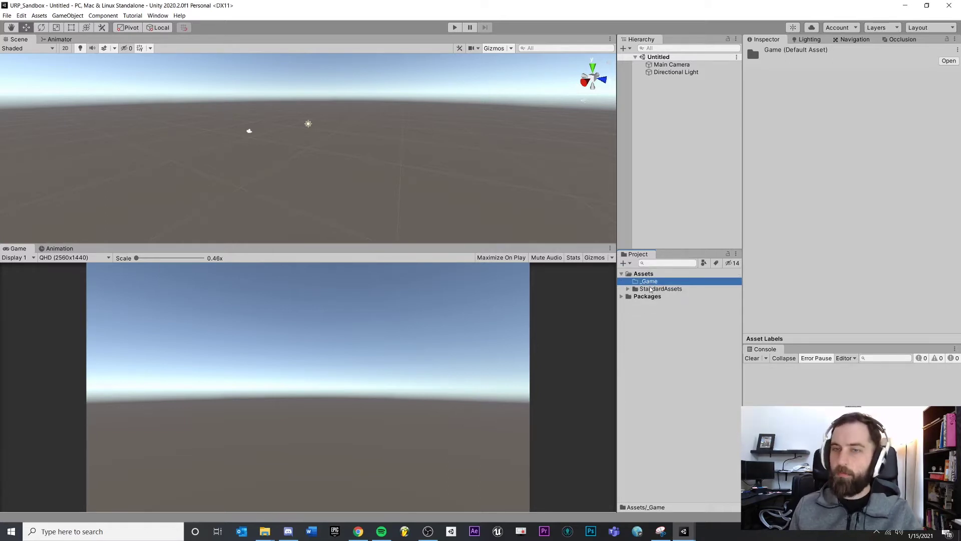
right_click(648, 284)
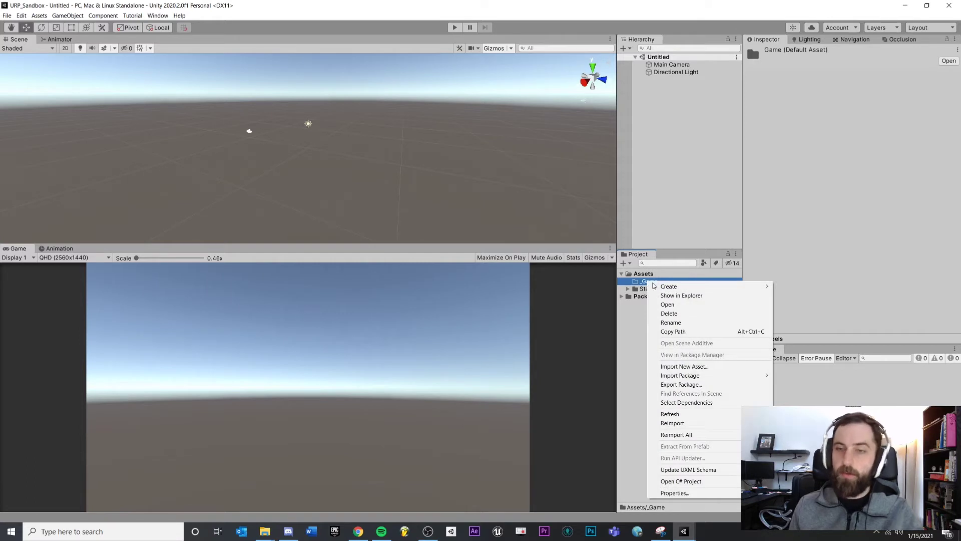
click(642, 271)
click(641, 271)
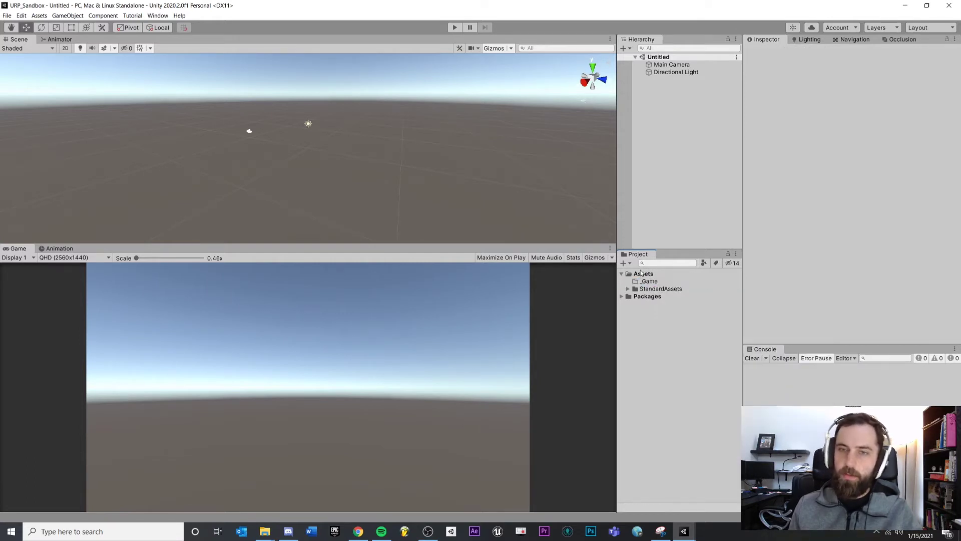
right_click(649, 282)
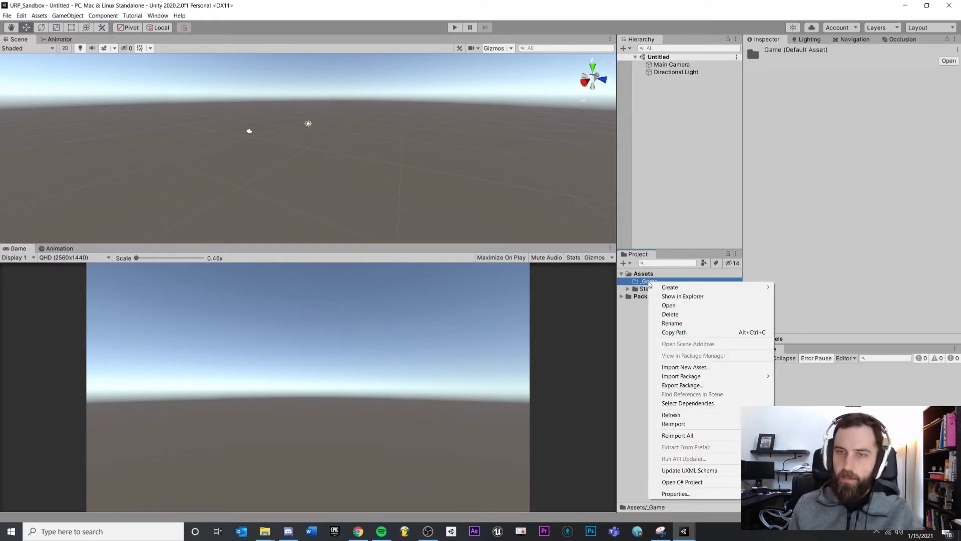
click(666, 187)
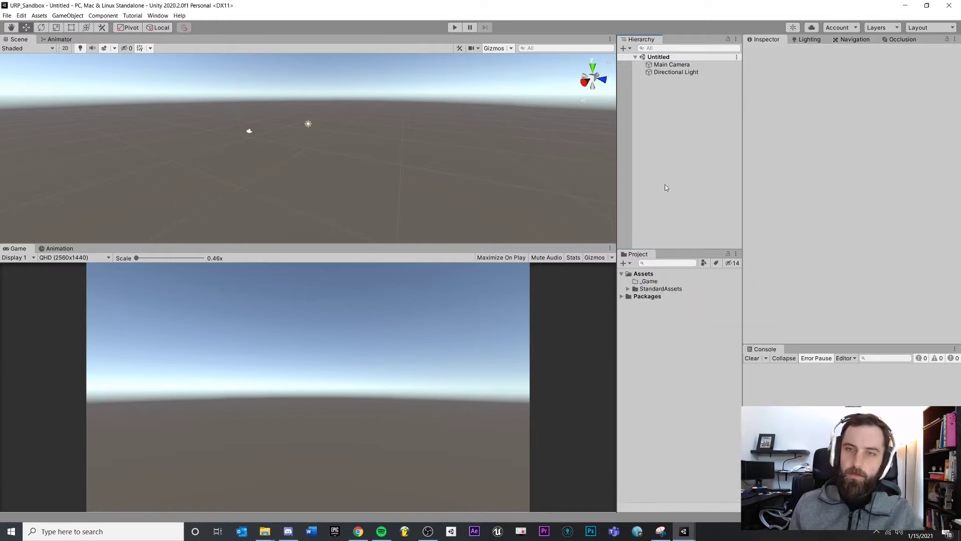
- Create a new scene from the Basic (Built-in) template
click(7, 16)
click(27, 26)
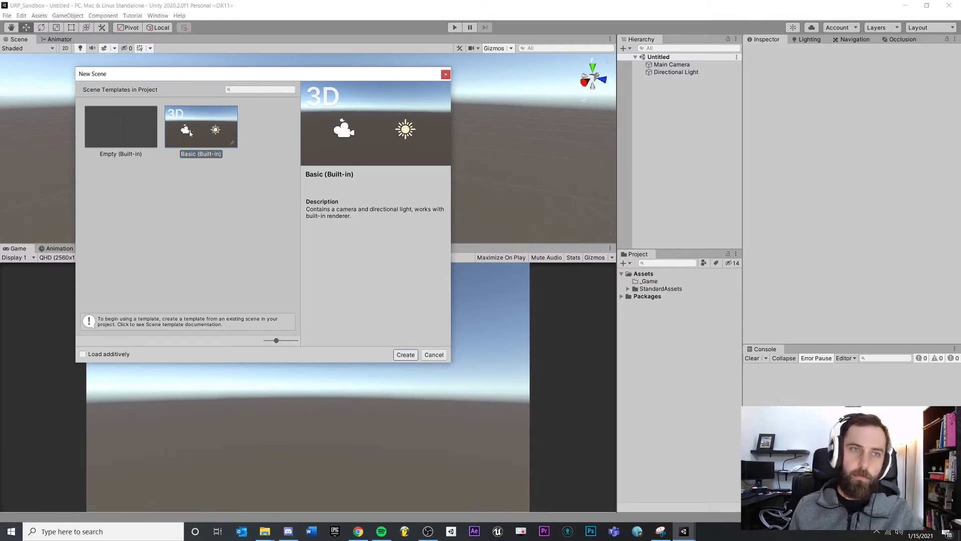
click(410, 356)
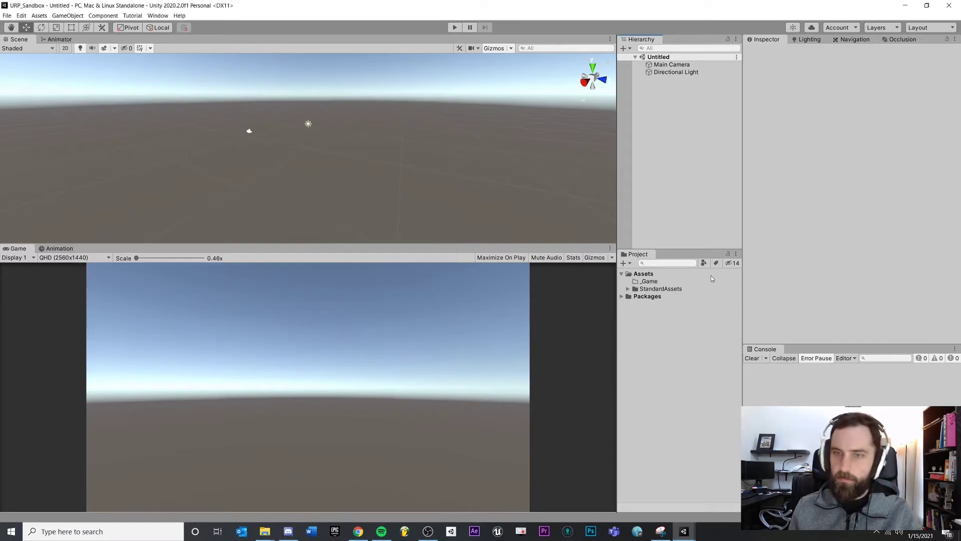
- Save the new scene as ParticleTest in the _Game folder
click(7, 15)
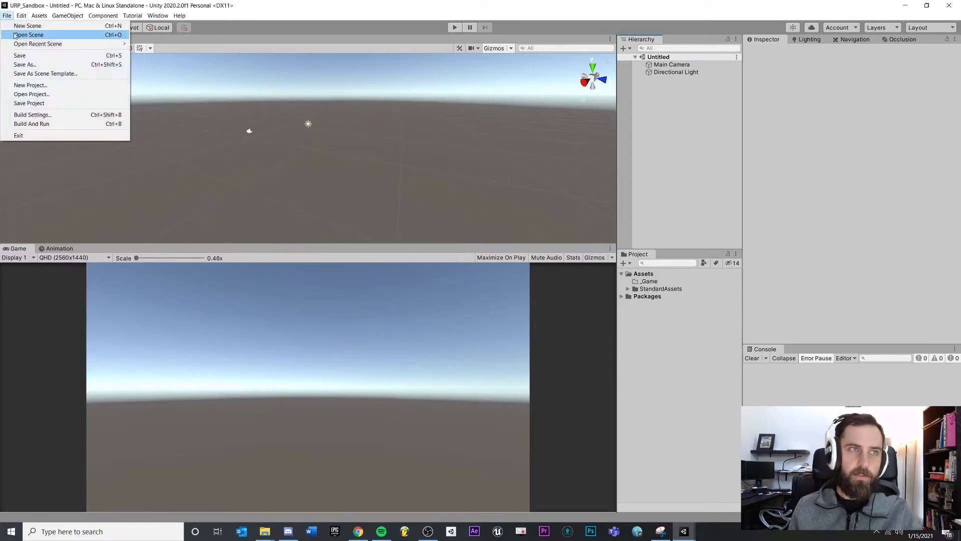
click(43, 65)
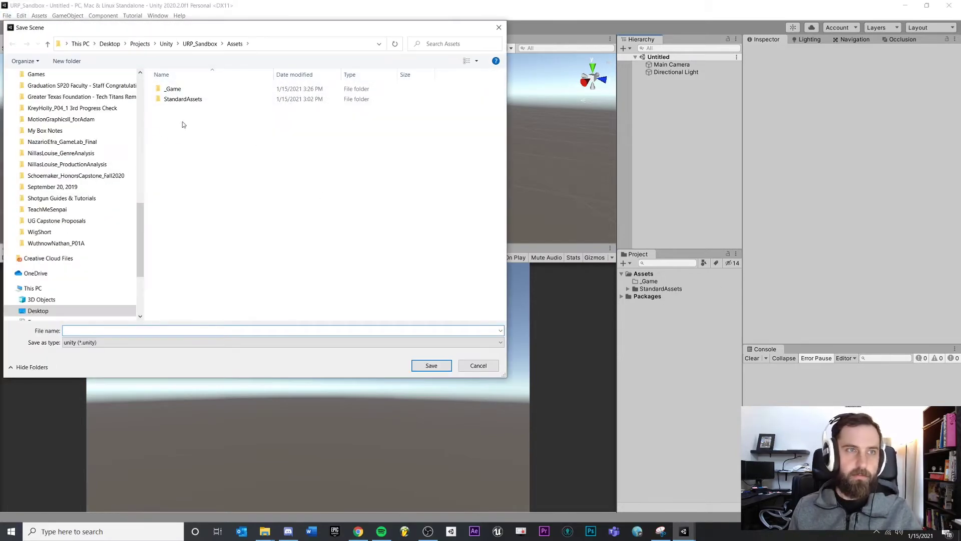
double_click(173, 88)
click(304, 330)
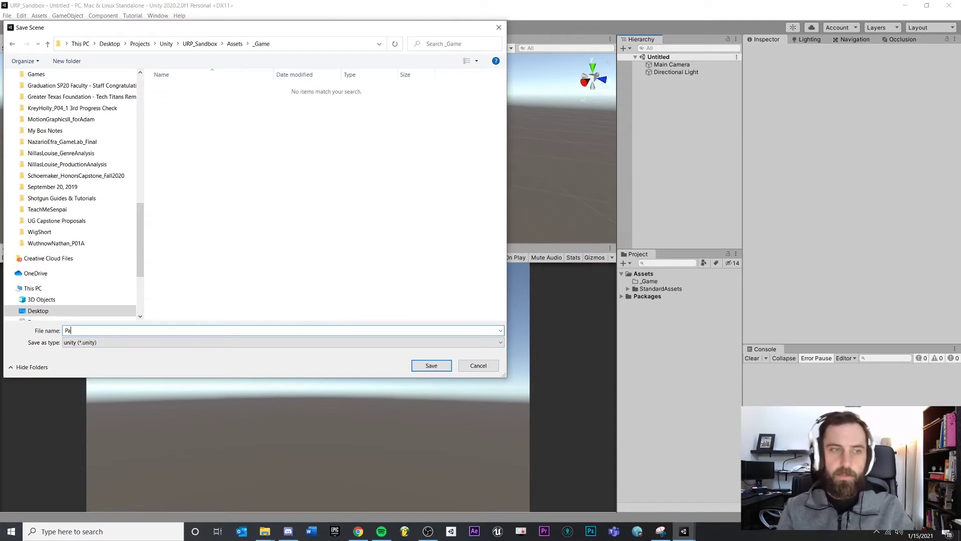
text(ParticleTest)
key(Return)
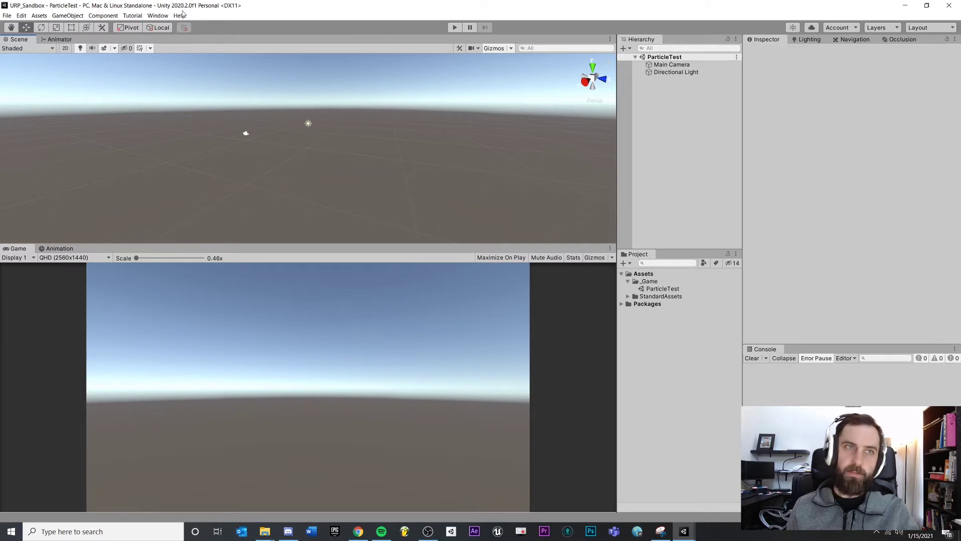
- Open the Package Manager and list the packages already in the project
click(158, 16)
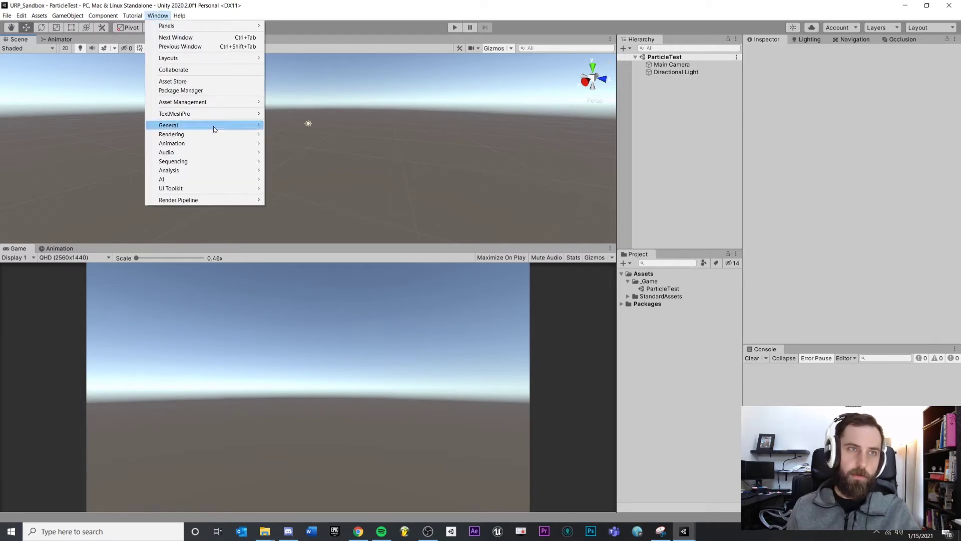
click(197, 91)
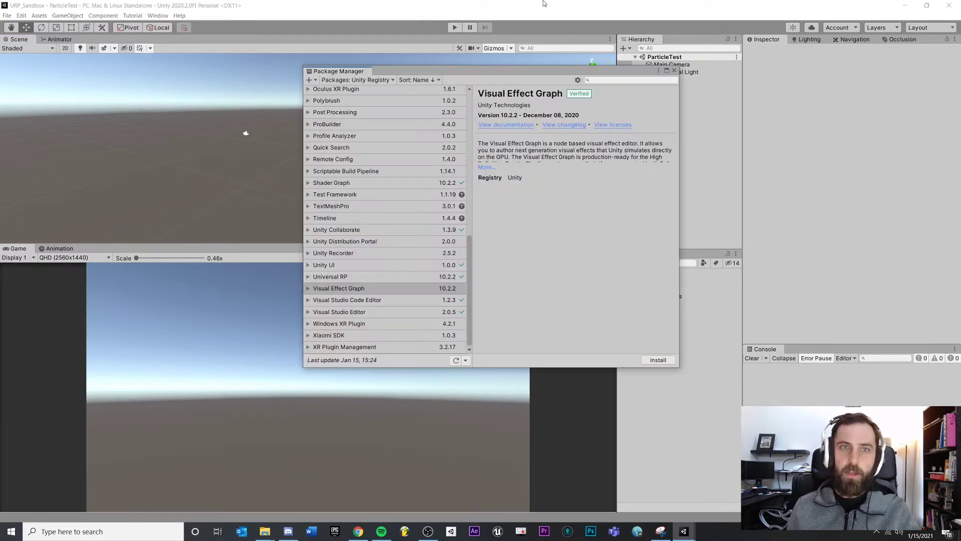
click(356, 80)
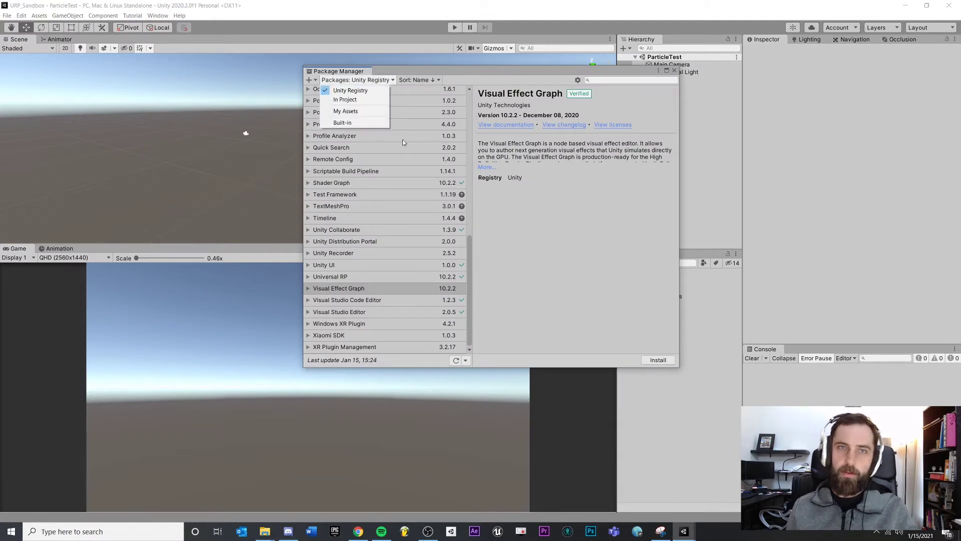
click(364, 101)
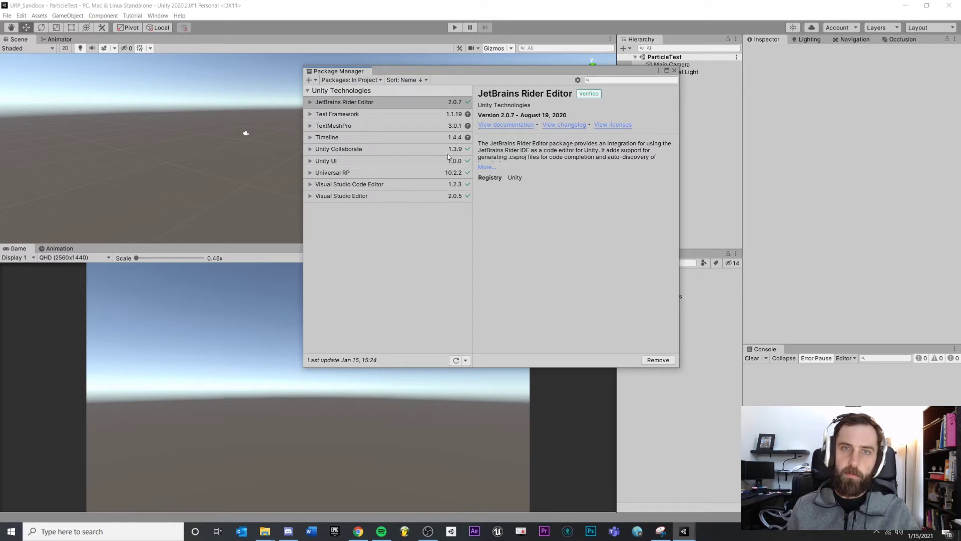
- Install the Visual Effect Graph package from the Unity Registry and close the Package Manager
click(377, 80)
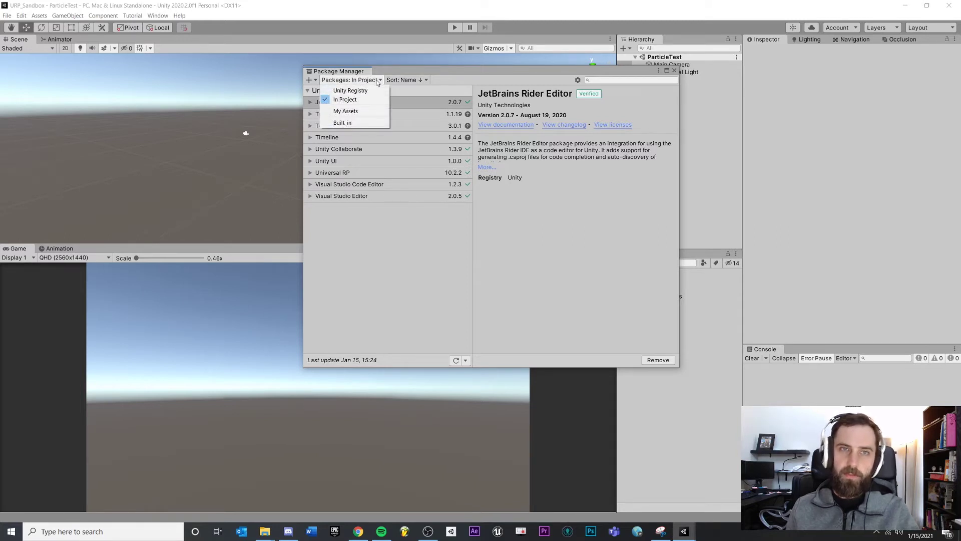
click(349, 91)
scroll(432, 290, up, 15)
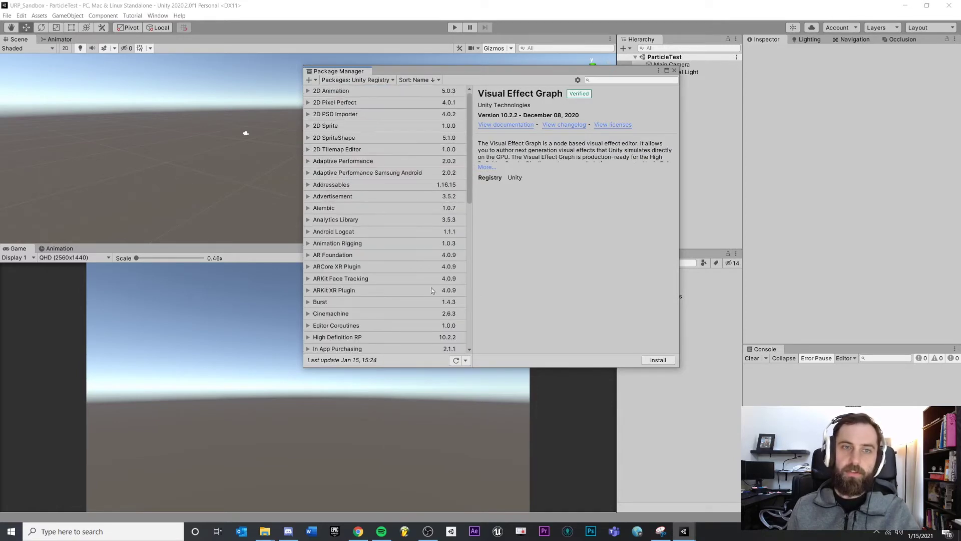
scroll(430, 267, down, 15)
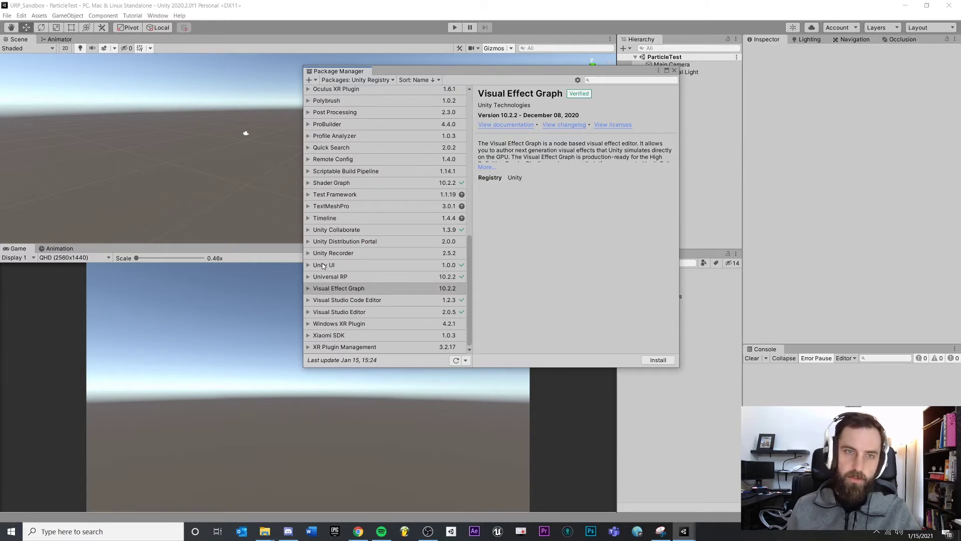
scroll(410, 223, up, 3)
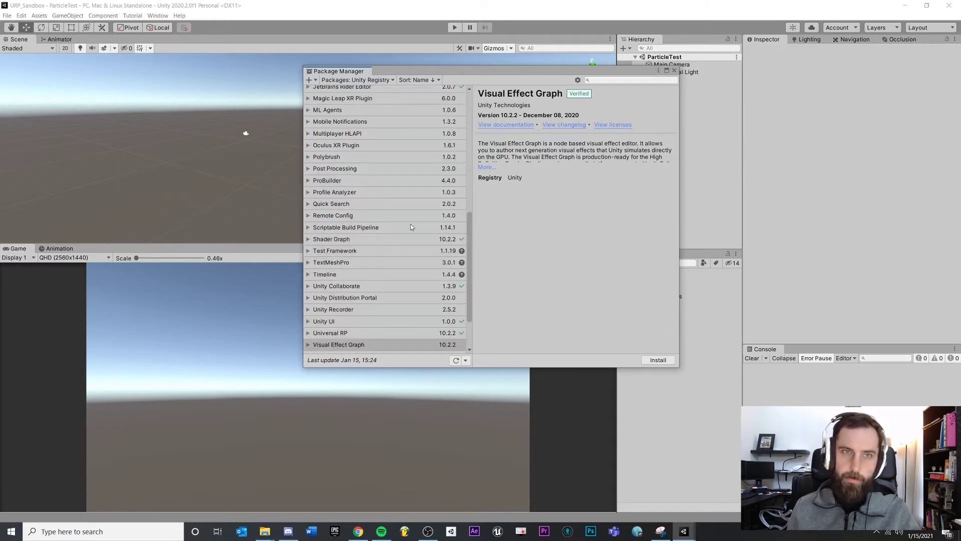
scroll(348, 293, down, 3)
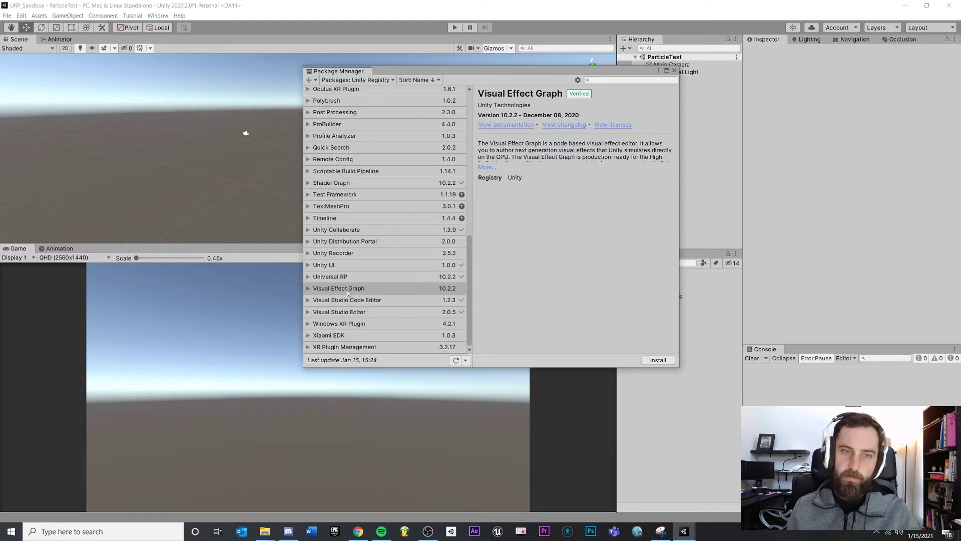
click(353, 311)
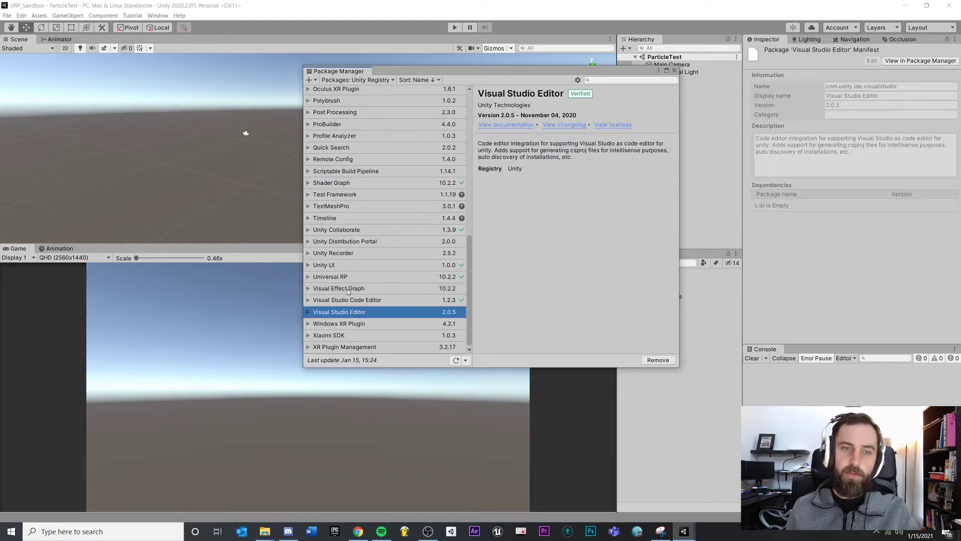
click(347, 289)
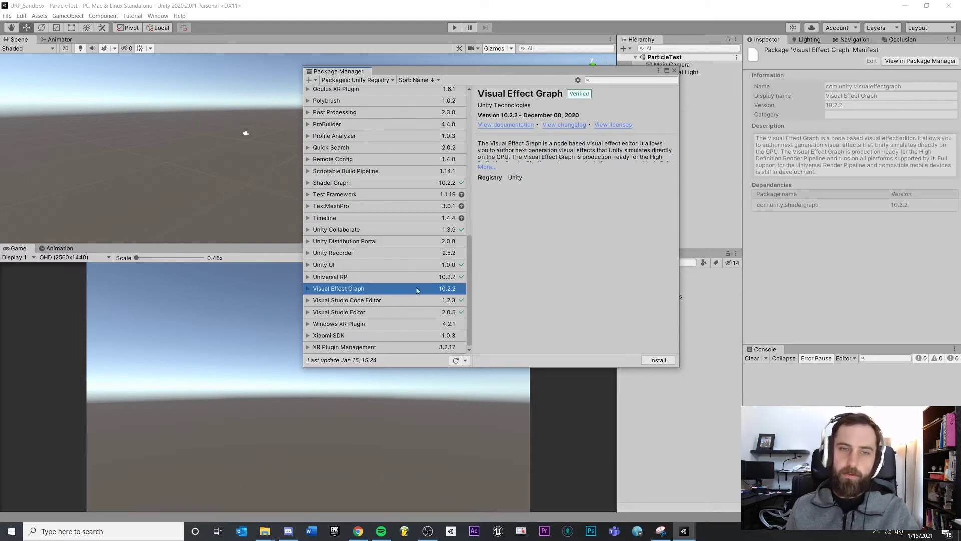
click(658, 360)
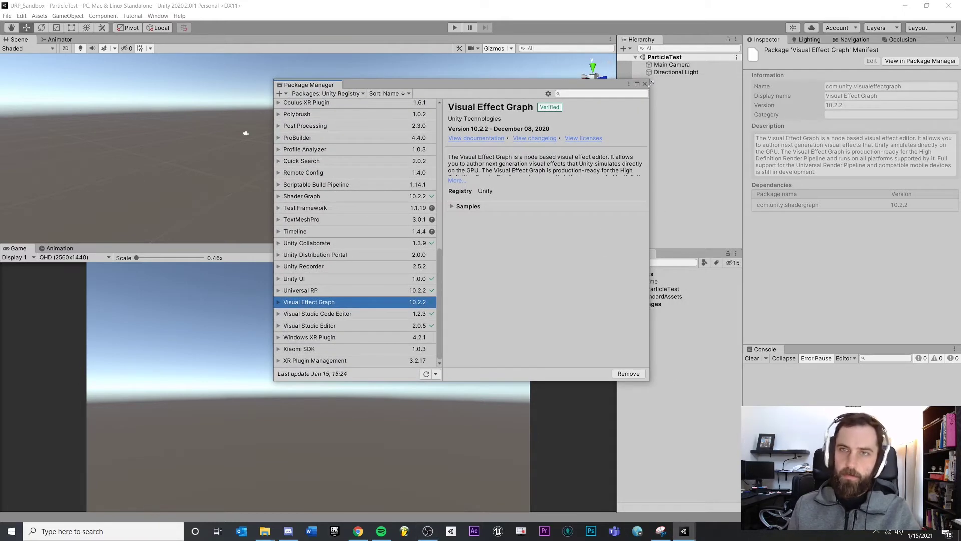
click(645, 84)
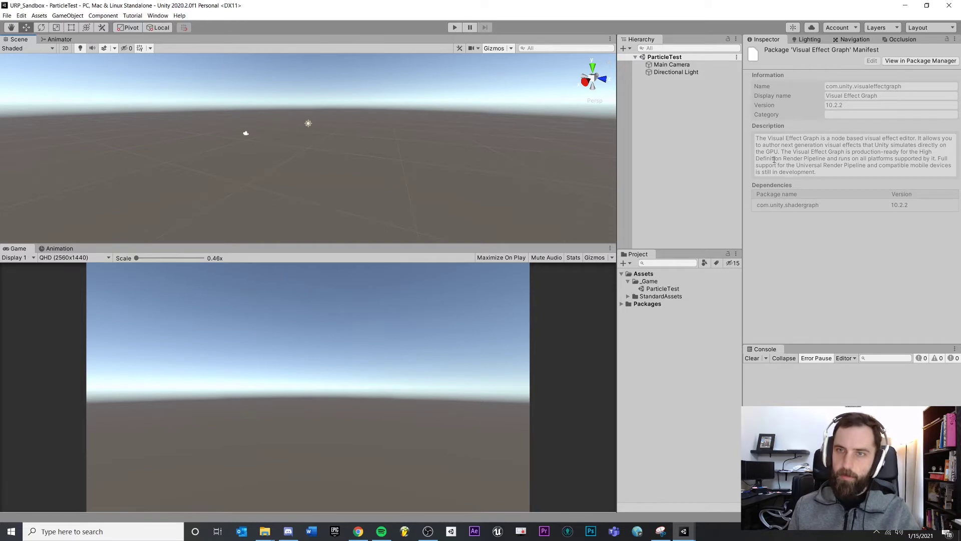
- Create a Visual Effect Graph asset named VFX_ParticleBurst in the _Game folder
click(648, 282)
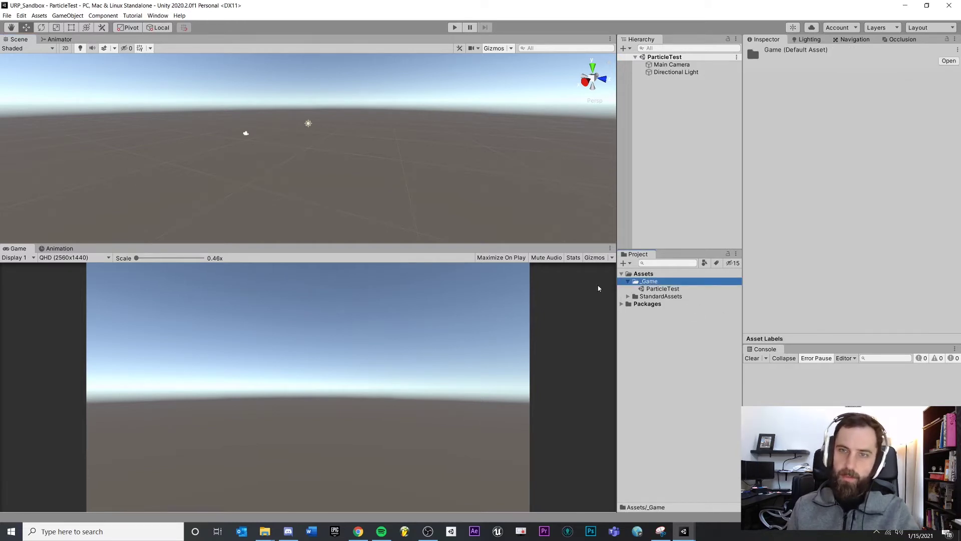
drag(617, 290, 607, 290)
right_click(646, 283)
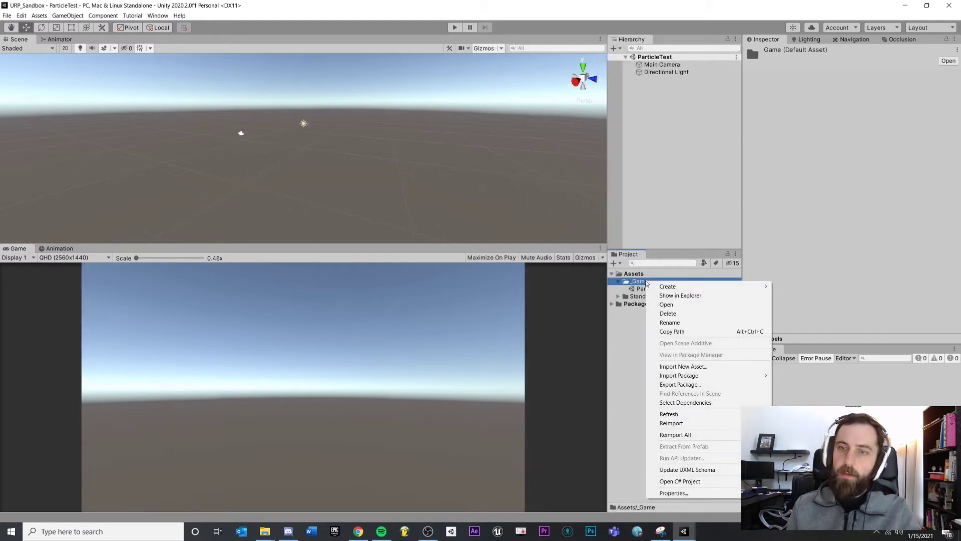
mouse_move(671, 287)
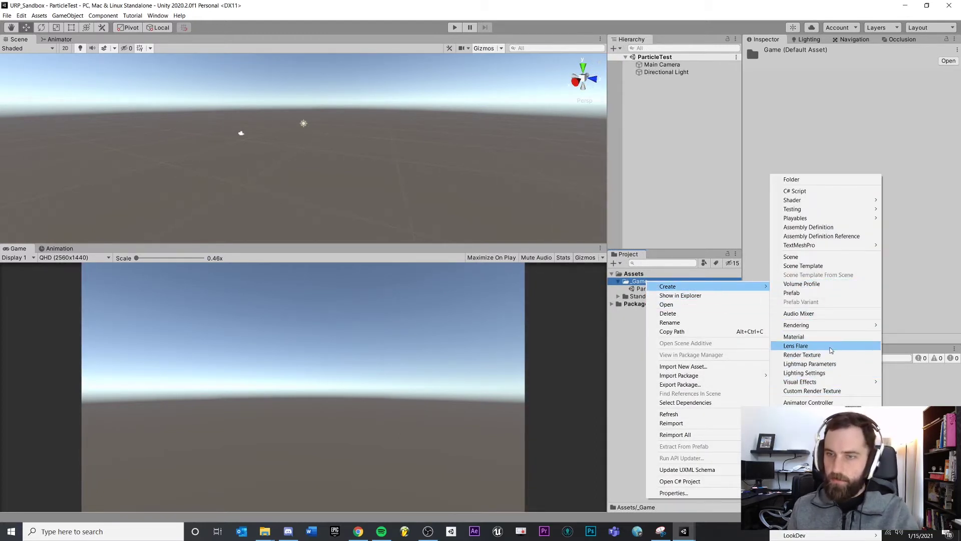
mouse_move(834, 383)
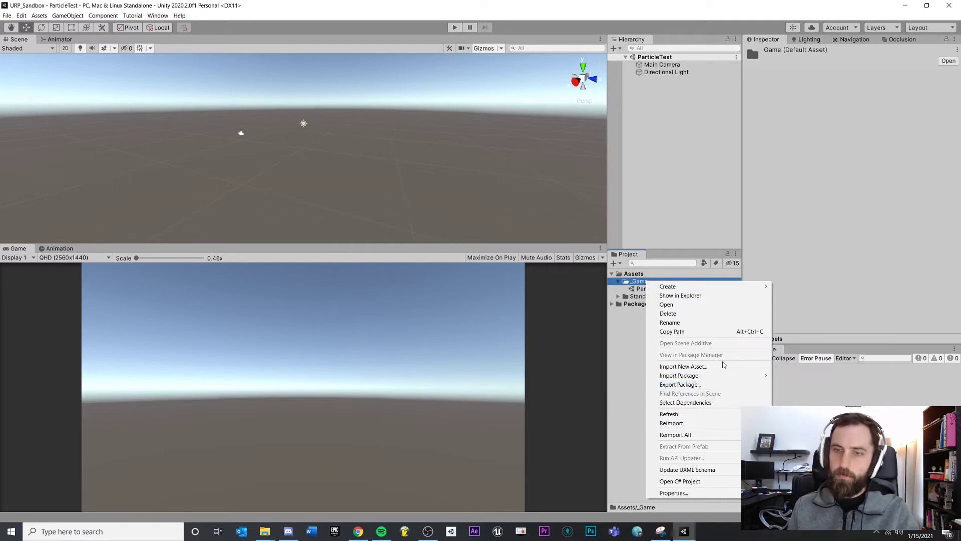
mouse_move(734, 288)
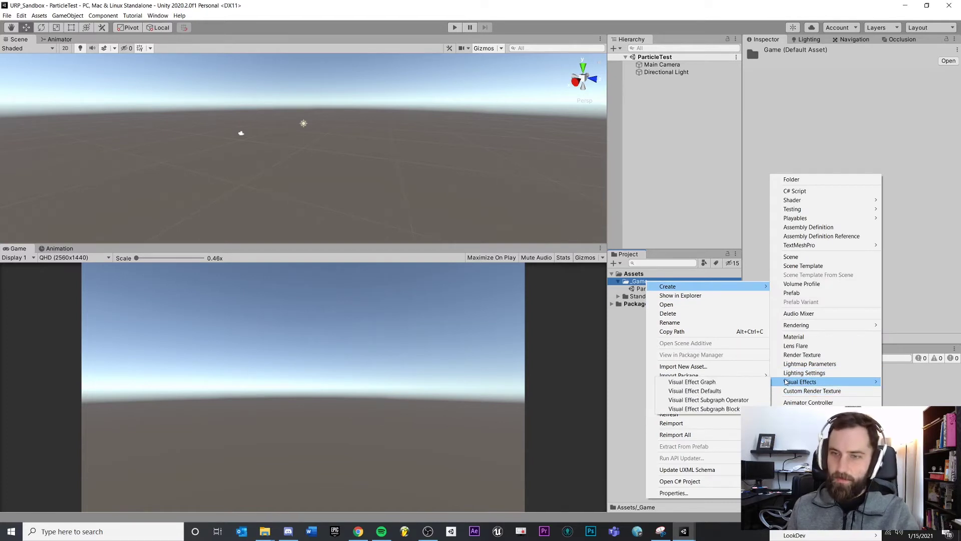
click(747, 385)
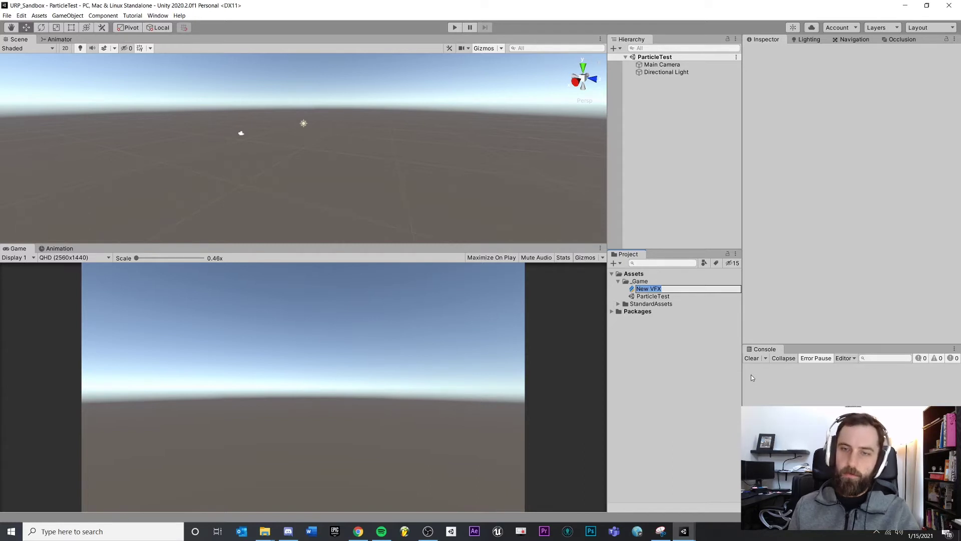
text(VFX)
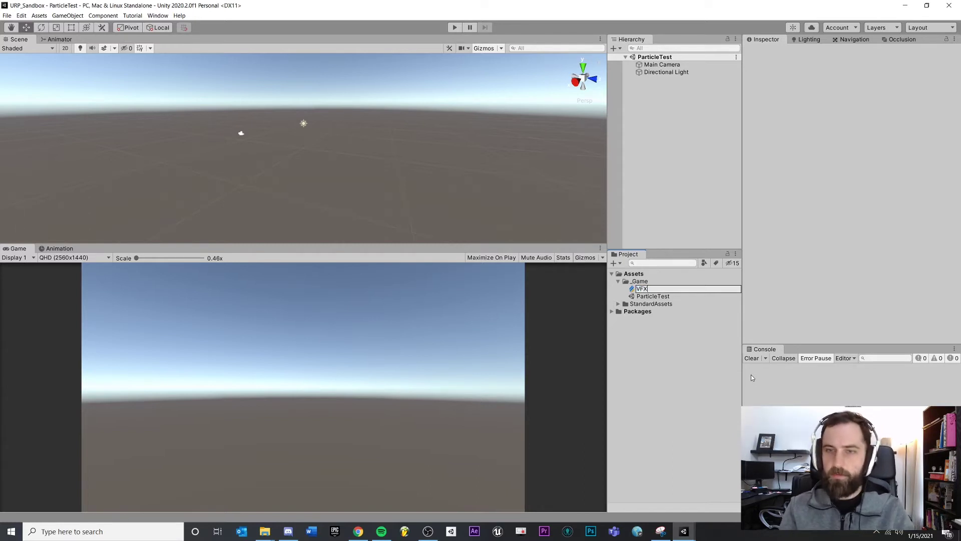
text(_Part)
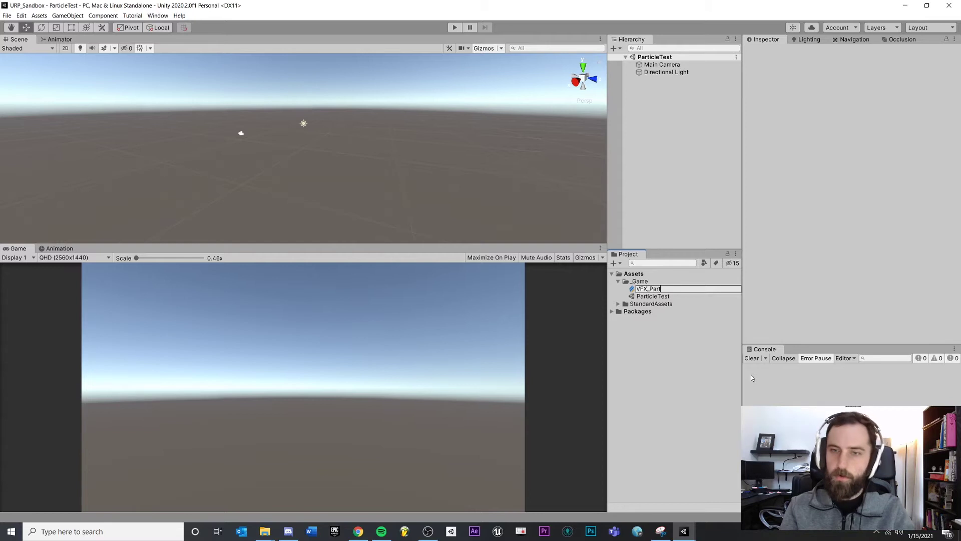
text(icleBurst)
key(Return)
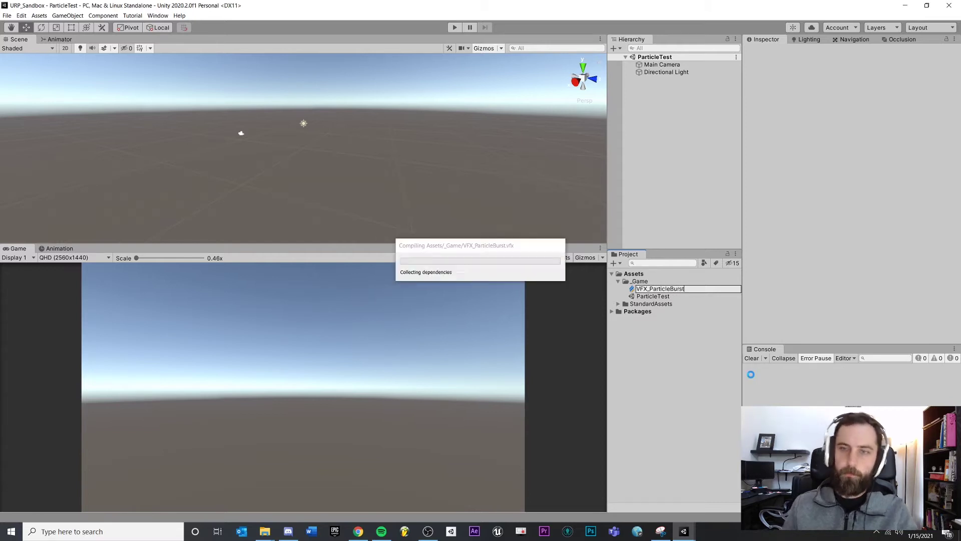
- Open the VFX_ParticleBurst graph for editing and dock its window alongside the Game and Animation views
click(662, 297)
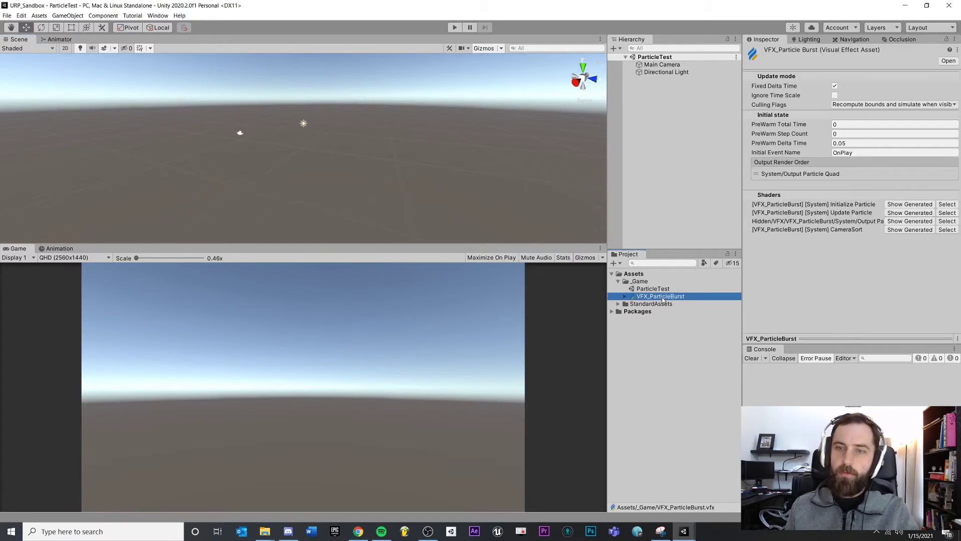
alt+drag(455, 155, 444, 178)
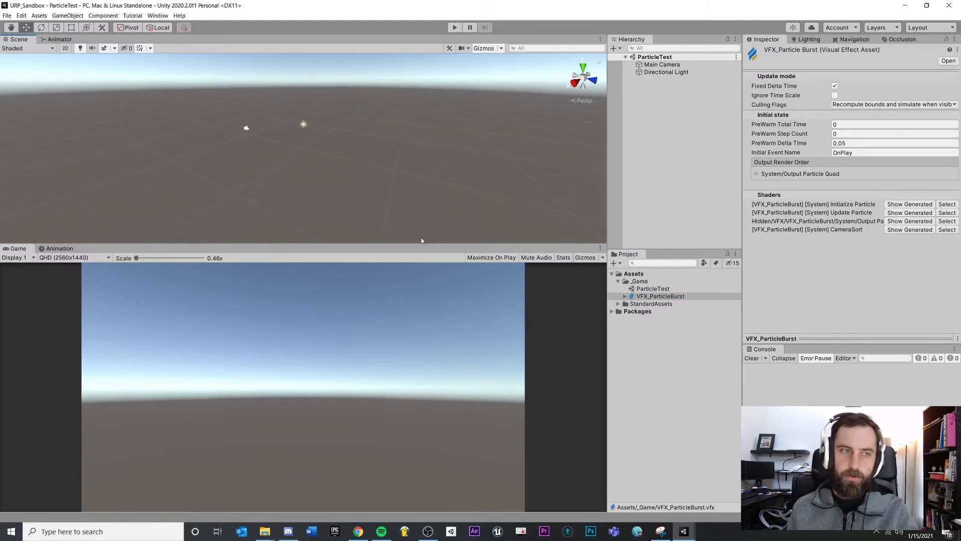
click(651, 295)
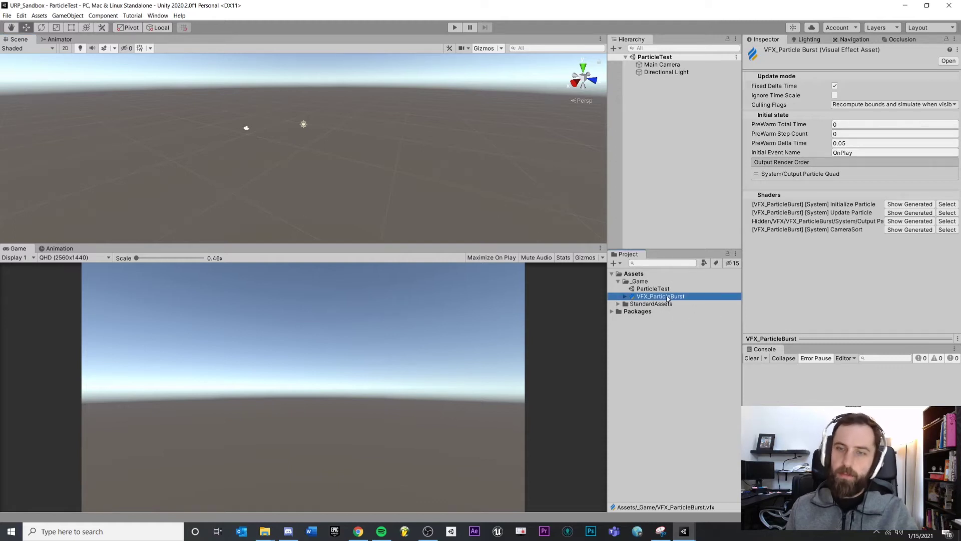
click(949, 61)
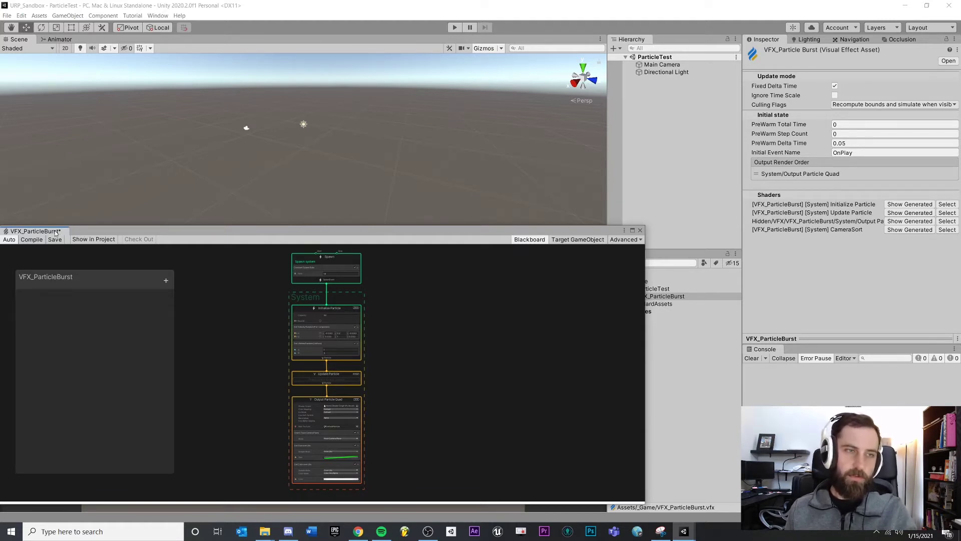
drag(47, 234, 305, 44)
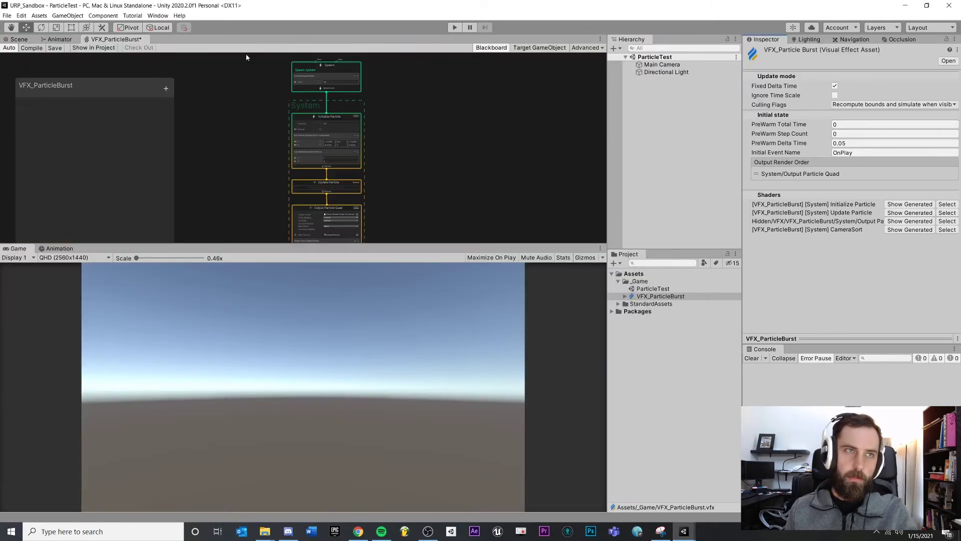
drag(135, 40, 164, 256)
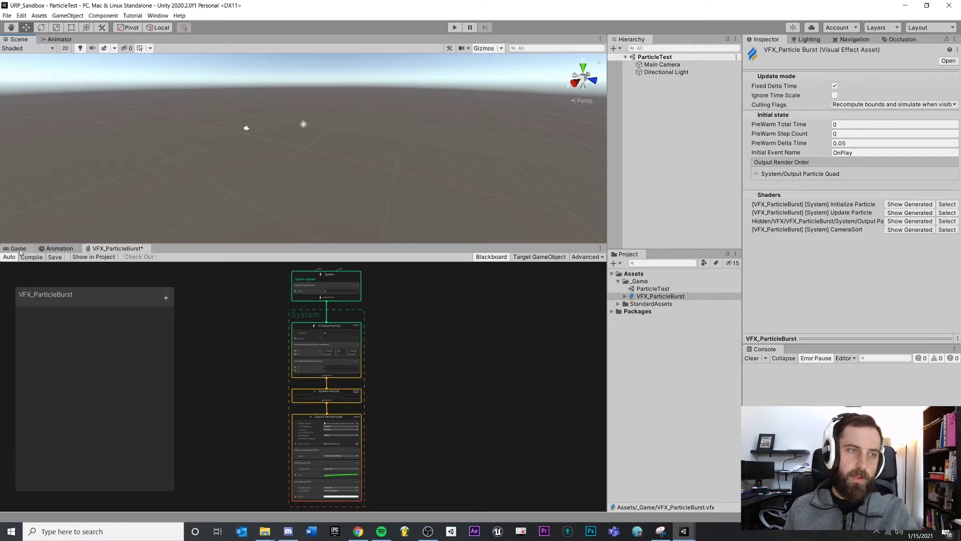
- Save the VFX_ParticleBurst graph
alt+drag(320, 128, 292, 150)
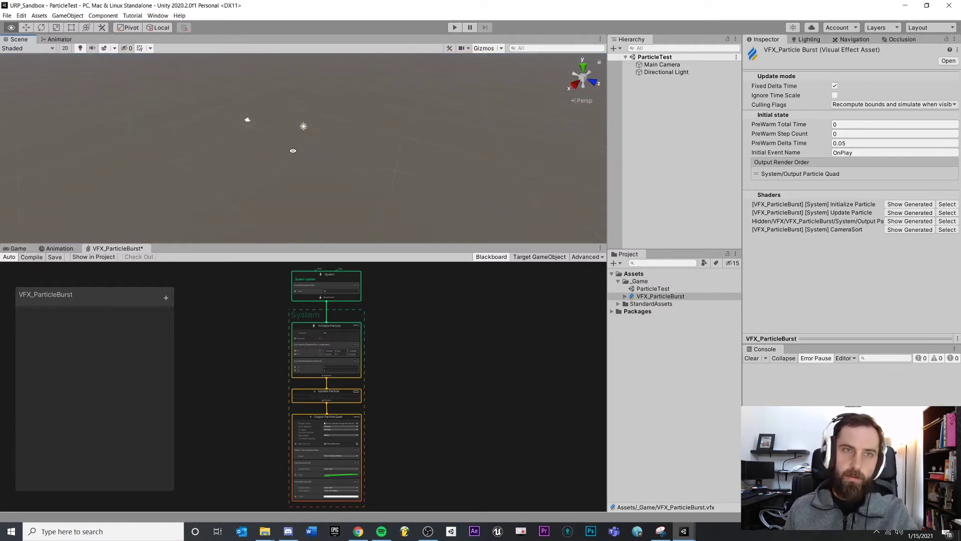
alt+drag(376, 143, 386, 136)
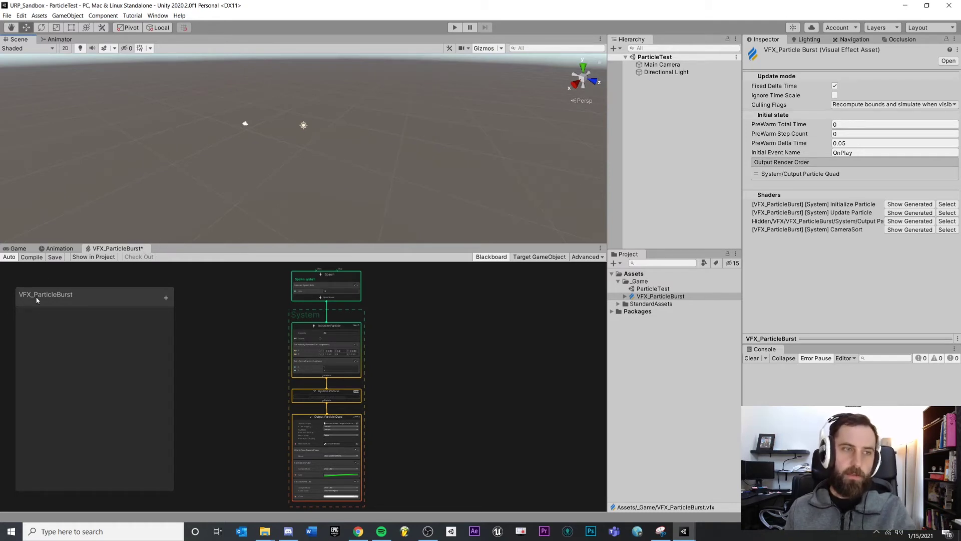
click(55, 258)
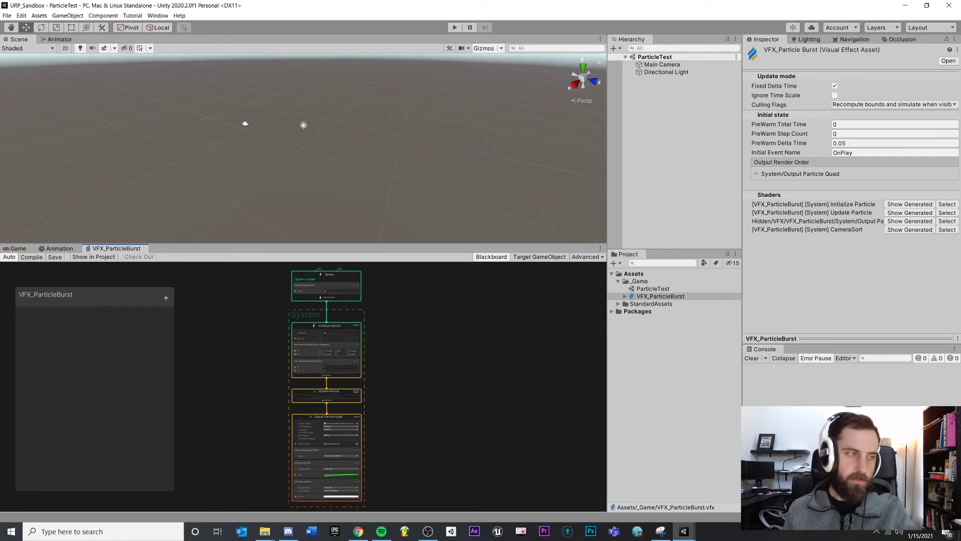
- Add a 3D plane to the ParticleTest scene as a ground surface
alt+drag(451, 153, 482, 194)
click(68, 16)
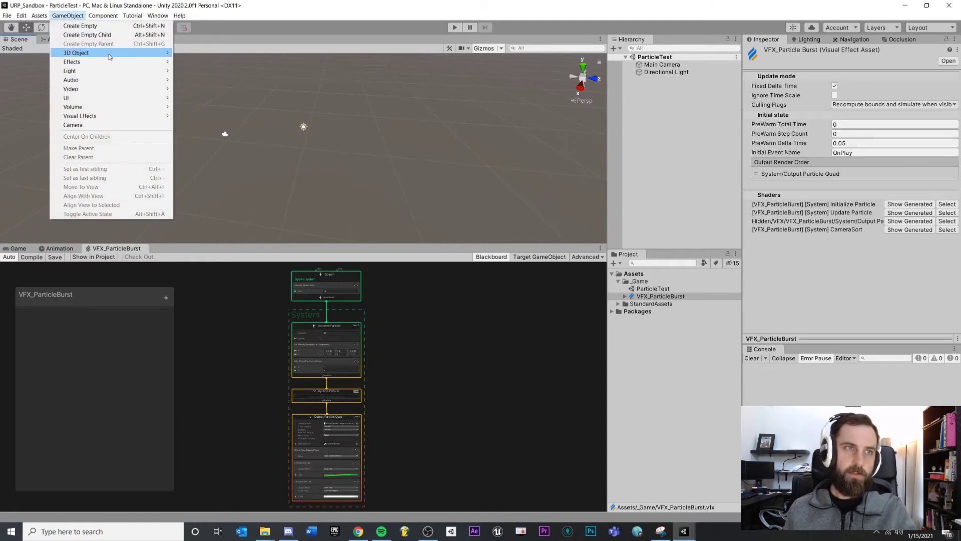
mouse_move(116, 53)
click(217, 90)
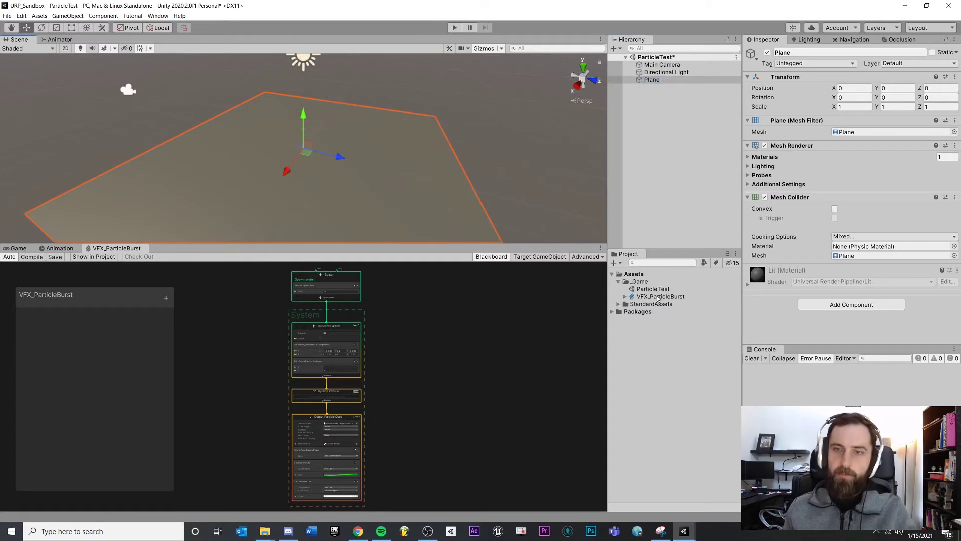
- Place the VFX_ParticleBurst asset into the ParticleTest scene as an object and select it to preview the effect
click(659, 297)
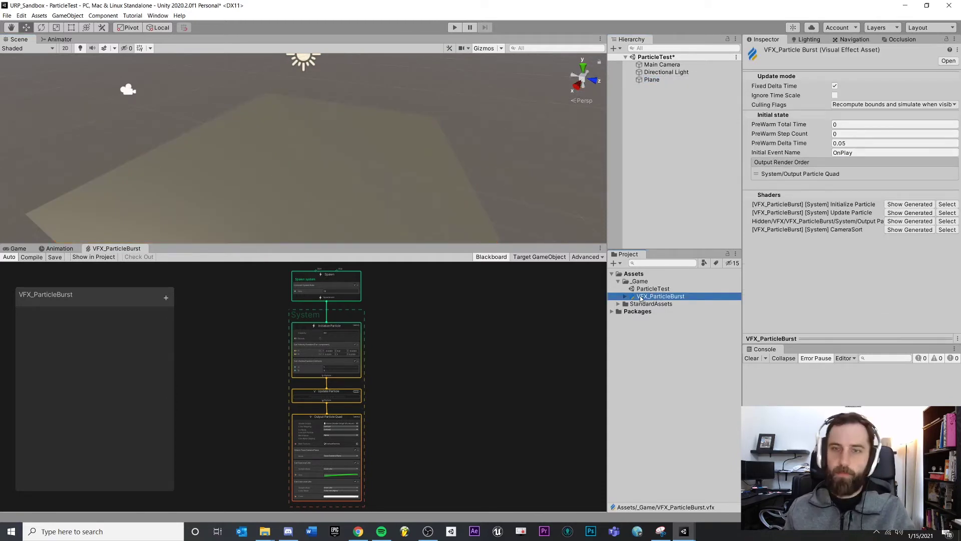
drag(641, 298, 661, 120)
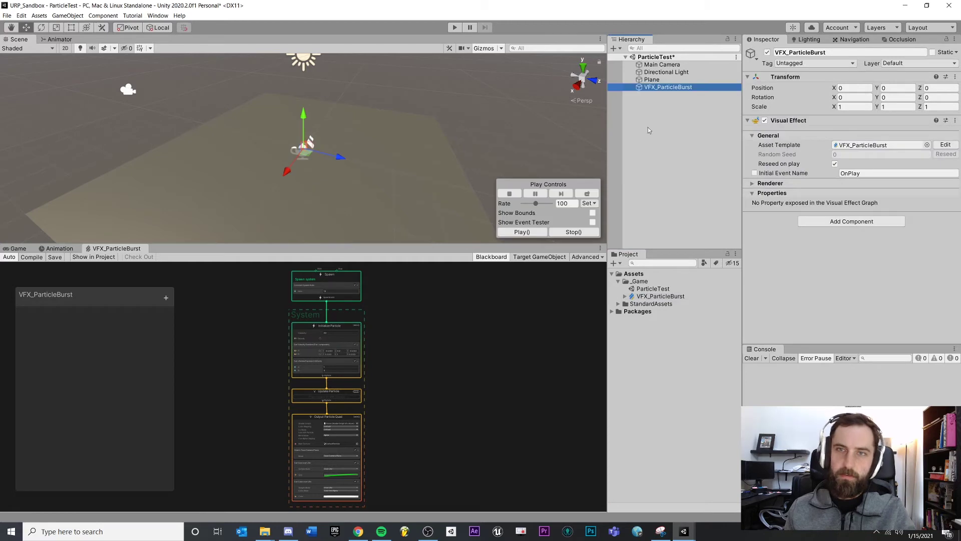
alt+drag(445, 190, 380, 165)
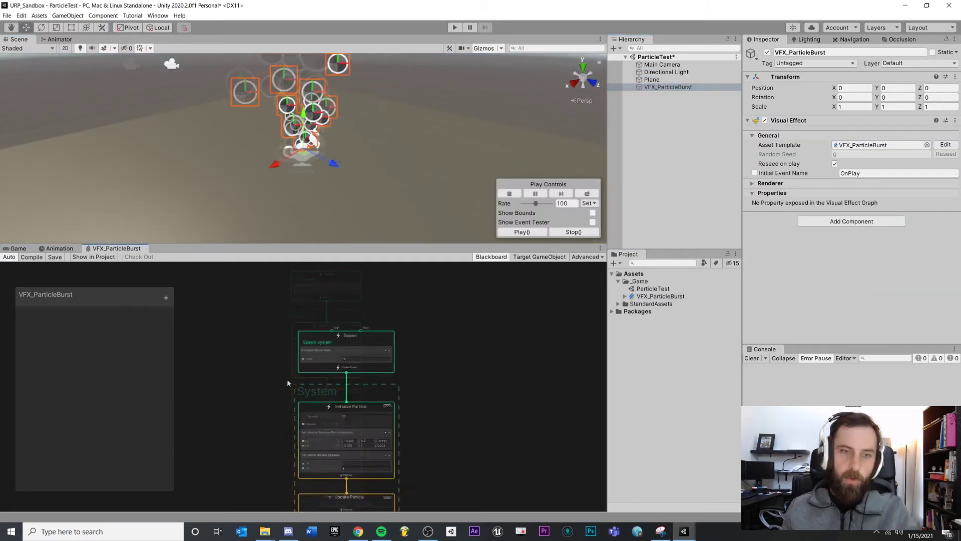
- Examine the graph's overall chain of contexts from Spawn through Initialize Particle and Update Particle to Output Particle Quad
scroll(260, 358, up, 5)
scroll(215, 353, down, 7)
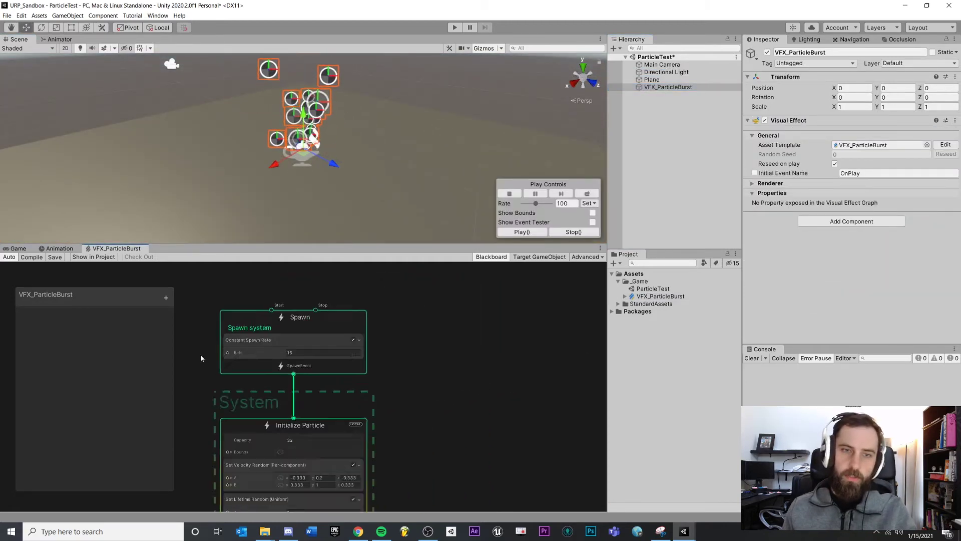
scroll(464, 301, up, 2)
scroll(411, 317, down, 3)
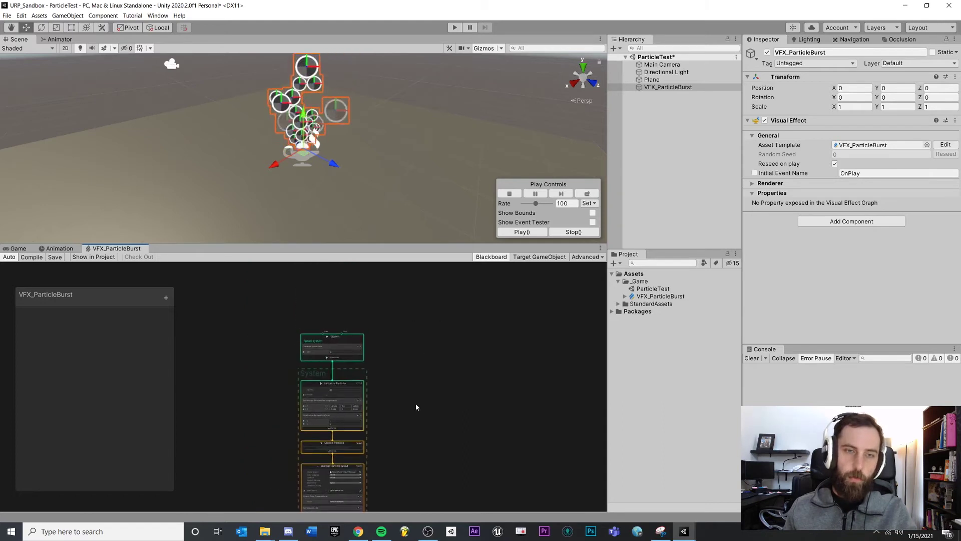
scroll(401, 372, up, 3)
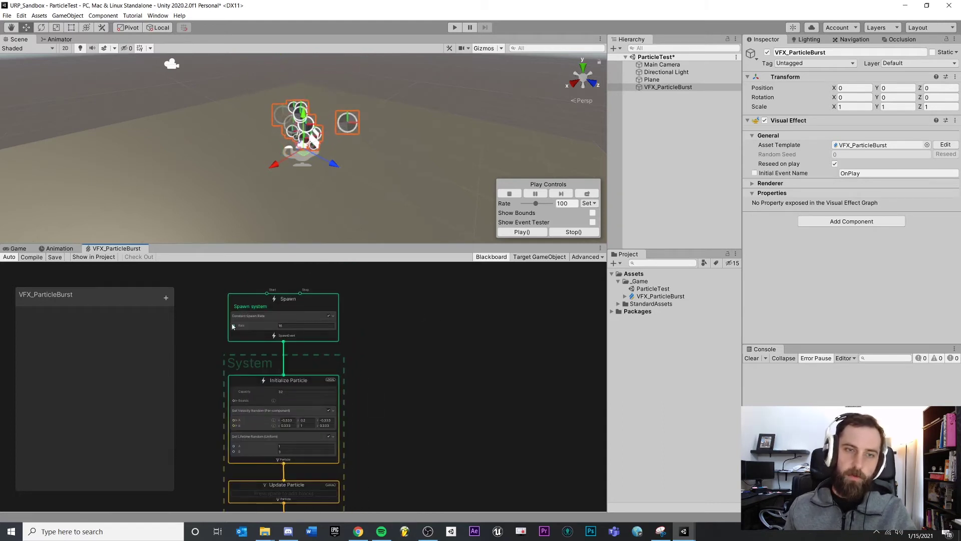
middle_drag(399, 367, 453, 269)
middle_drag(450, 418, 423, 408)
scroll(411, 303, down, 1)
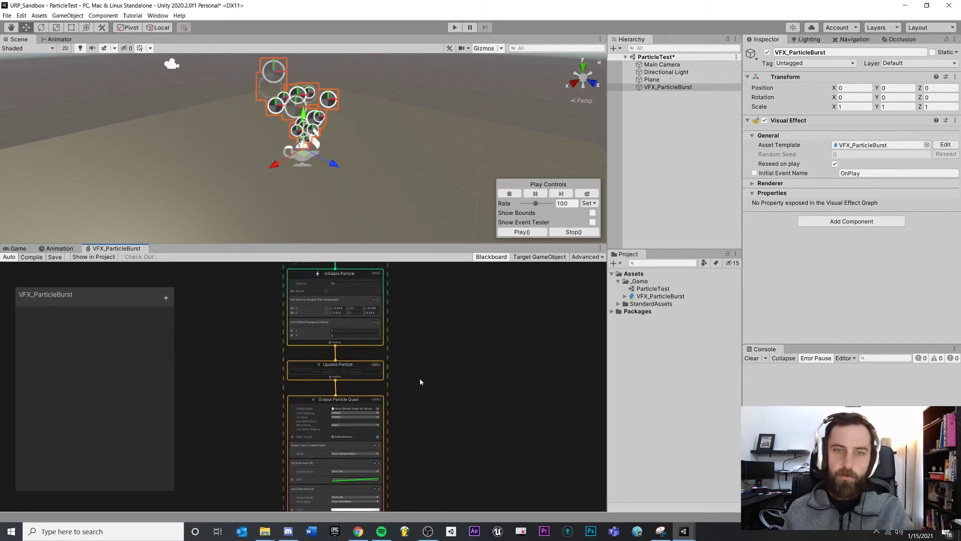
middle_drag(410, 330, 422, 384)
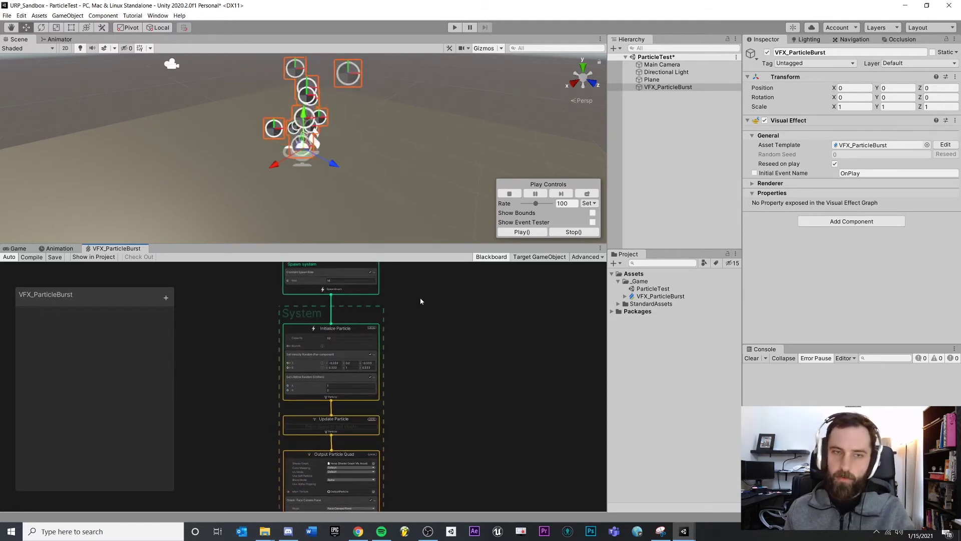
middle_drag(420, 300, 416, 354)
- Inspect the Spawn context's Constant Spawn Rate block and the blocks inside the Initialize, Update and Output Particle Quad contexts
scroll(363, 340, up, 2)
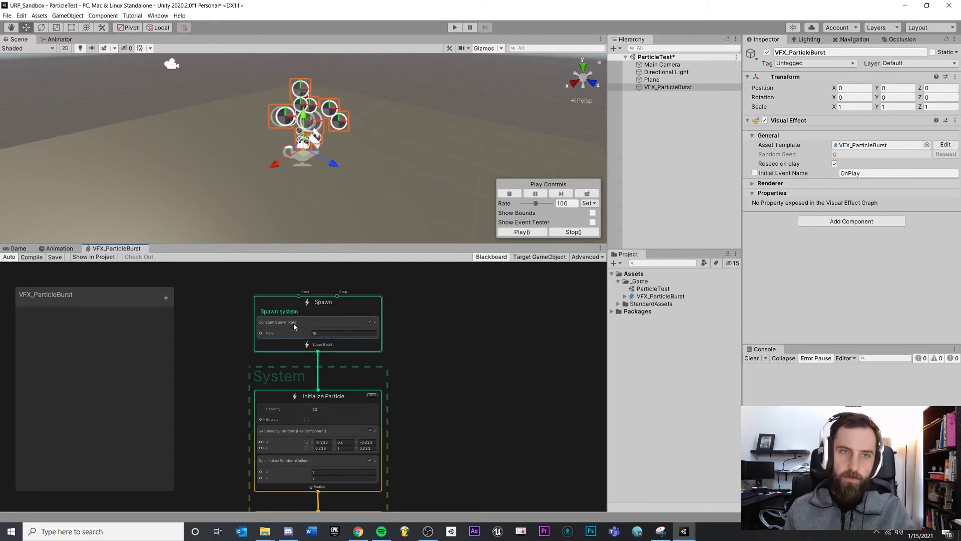
scroll(293, 323, up, 1)
double_click(289, 304)
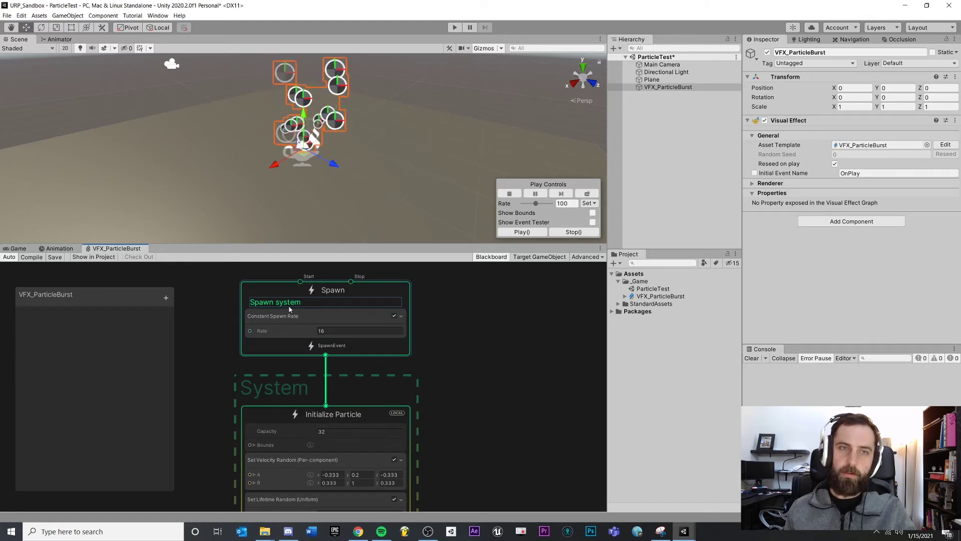
key(Return)
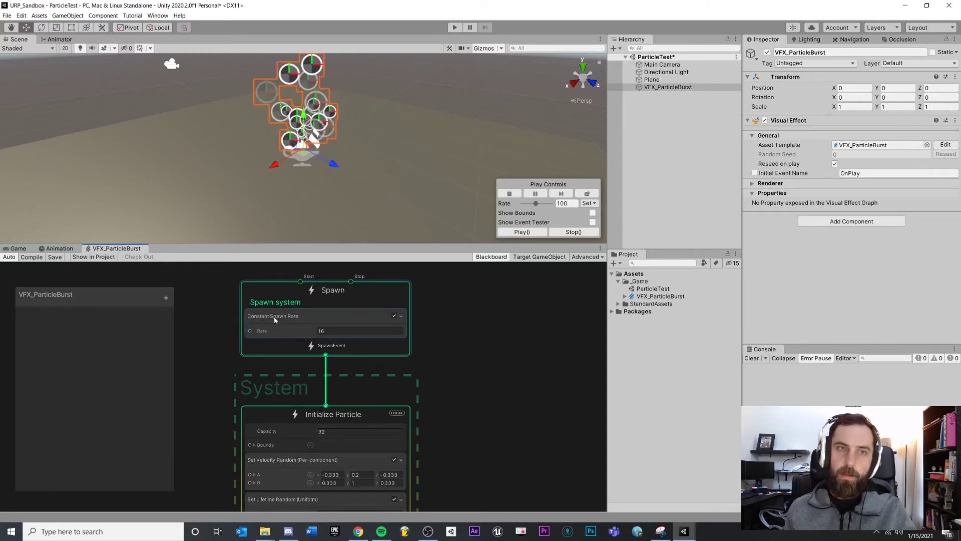
scroll(505, 444, down, 2)
middle_drag(498, 493, 523, 366)
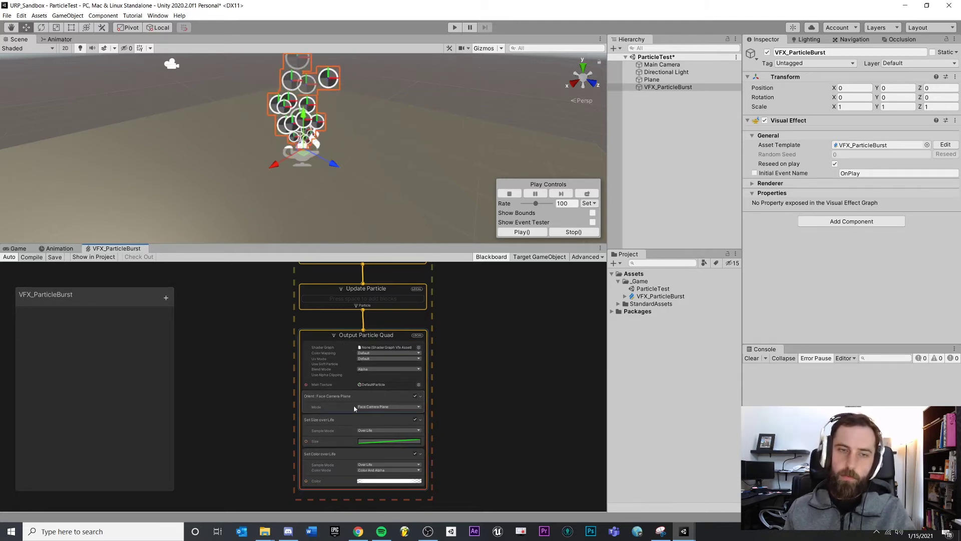
middle_drag(496, 291, 494, 356)
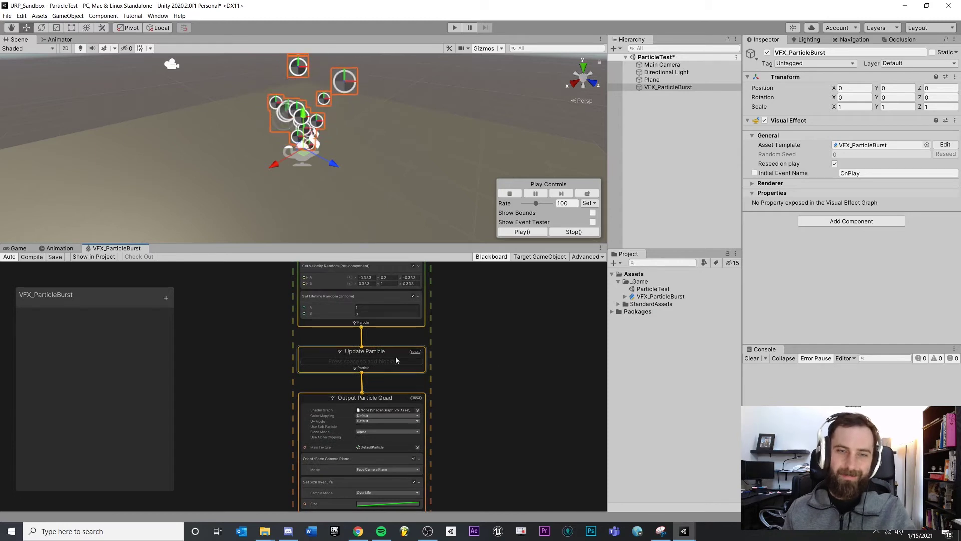
scroll(528, 302, up, 1)
scroll(512, 374, down, 3)
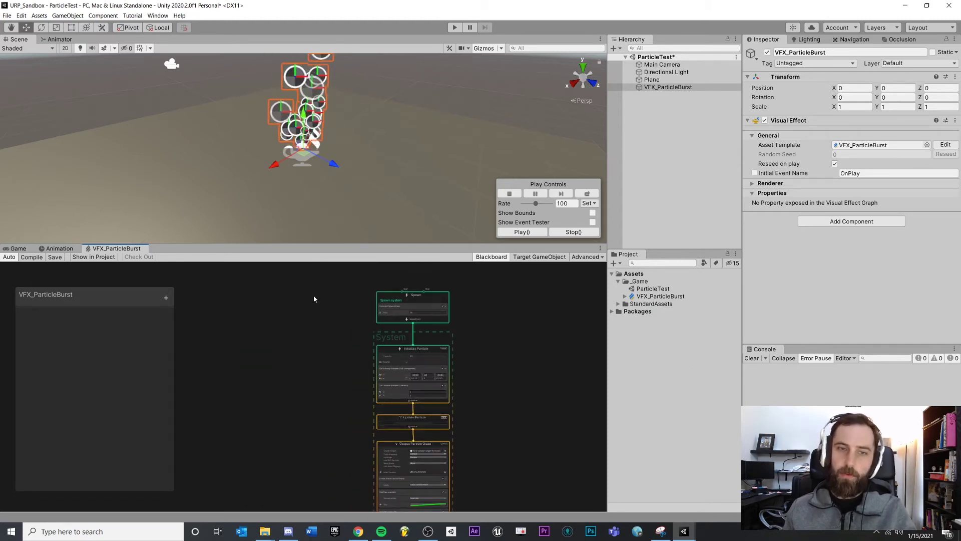
scroll(440, 414, up, 4)
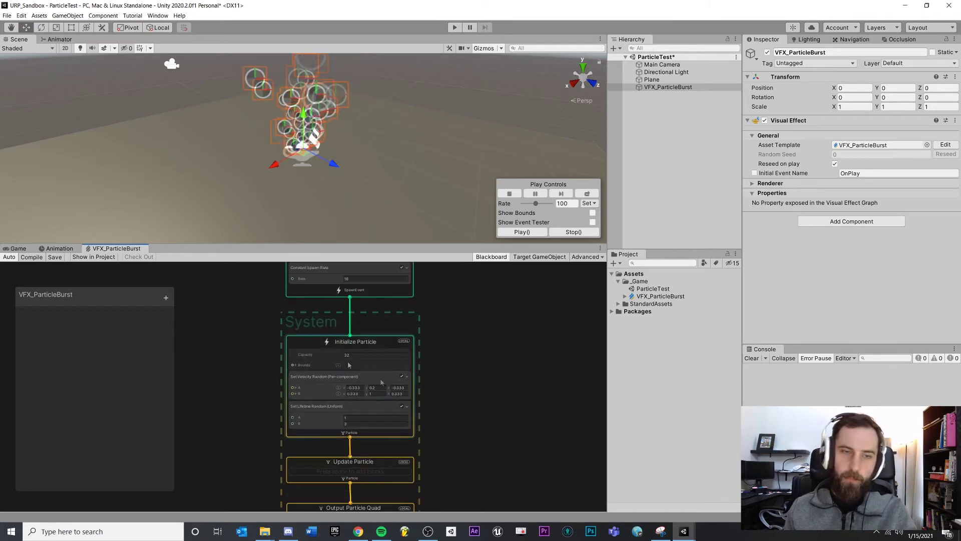
- Examine the Set Velocity Random and Set Lifetime Random blocks in the Initialize Particle context
middle_drag(472, 340, 461, 317)
scroll(368, 411, up, 3)
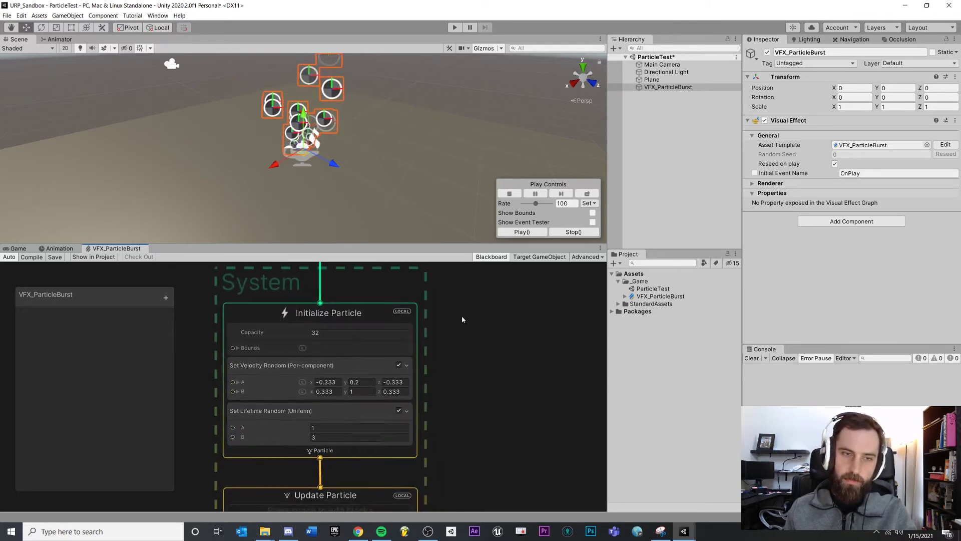
scroll(428, 388, down, 1)
click(283, 370)
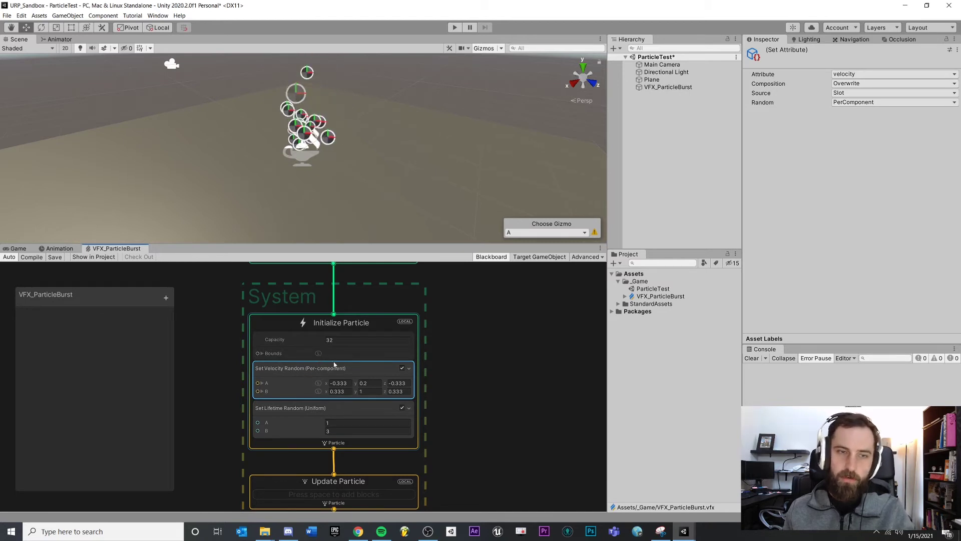
click(332, 406)
- Search the blocks available for the Initialize Particle context for "Set" and browse the attribute blocks without adding one
key(space)
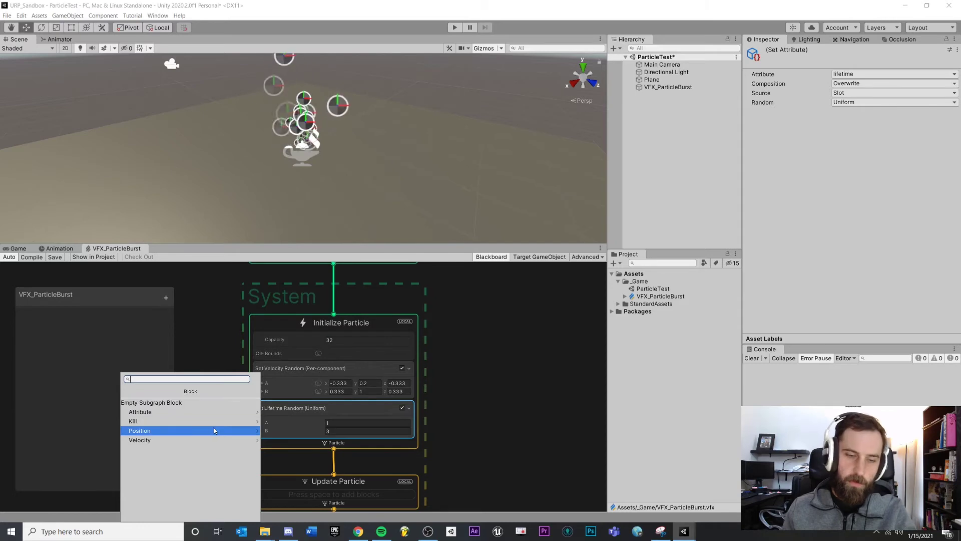
text(R)
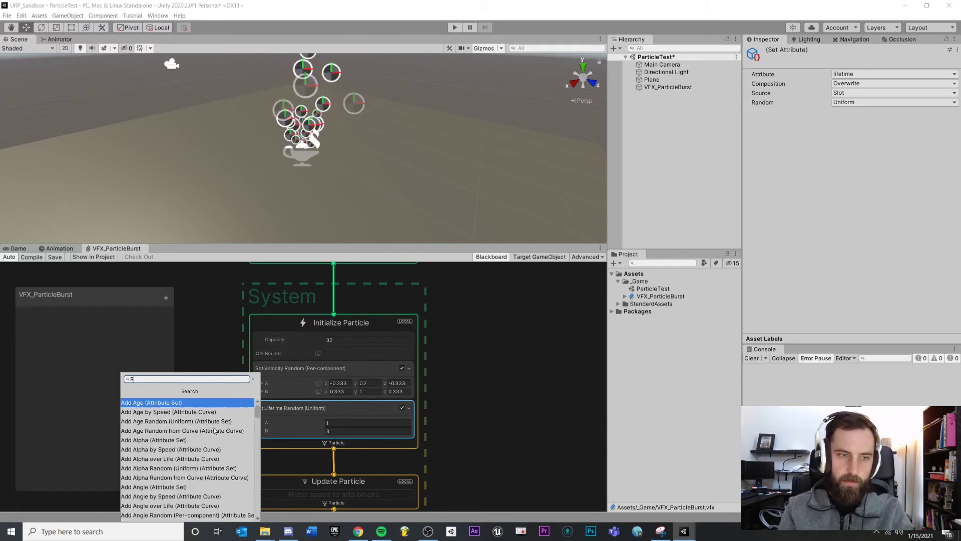
key(BackSpace)
text(Set)
key(Down)
key(Down)
key(Down)
key(Down)
key(Down)
key(Down)
key(Down)
key(Down)
key(Down)
key(Down)
key(Down)
key(Down)
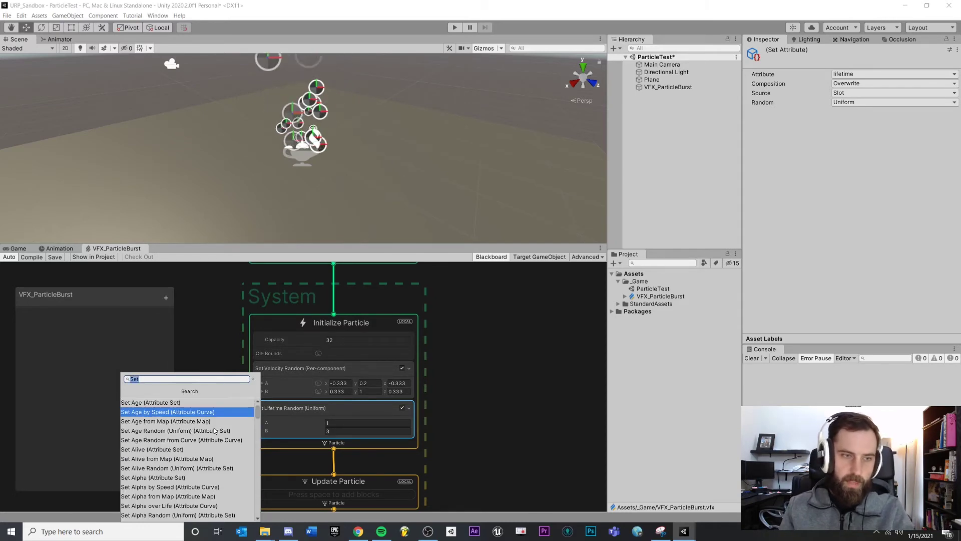
key(Down)
key(Down)
key(Down)
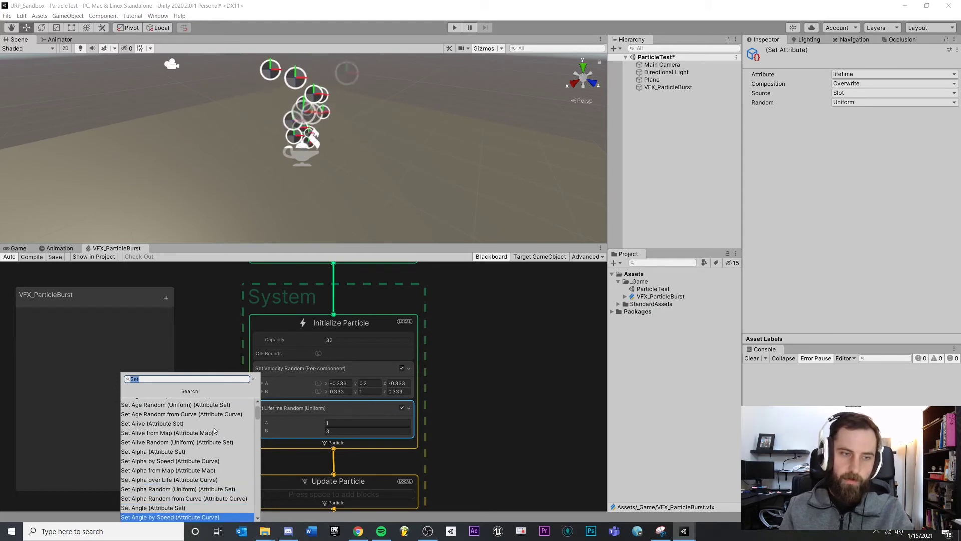
key(Up)
click(547, 375)
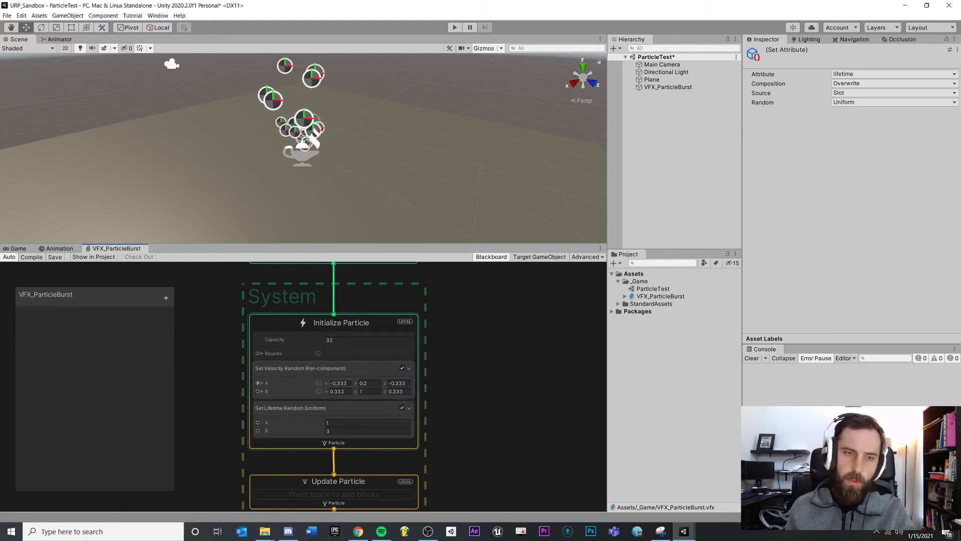
click(345, 408)
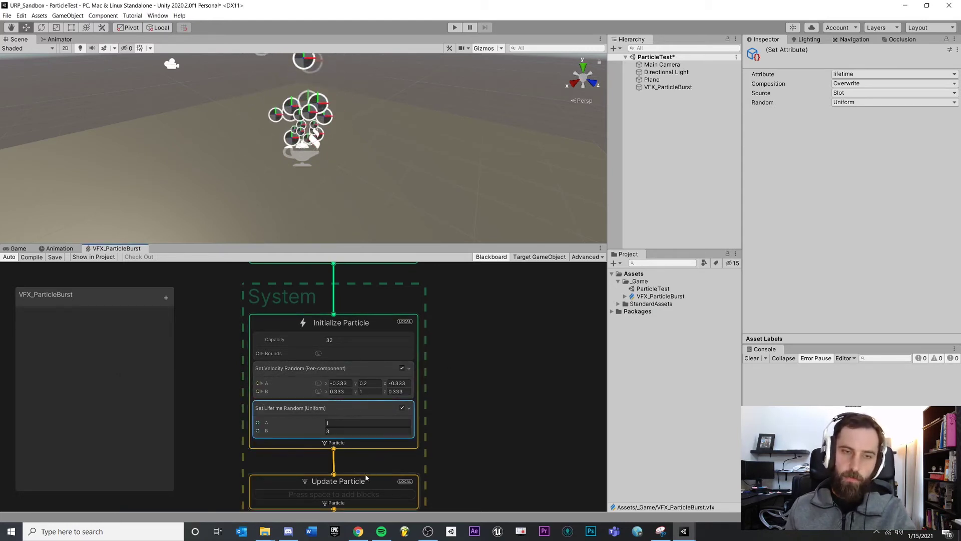
scroll(468, 333, down, 3)
middle_drag(495, 313, 482, 375)
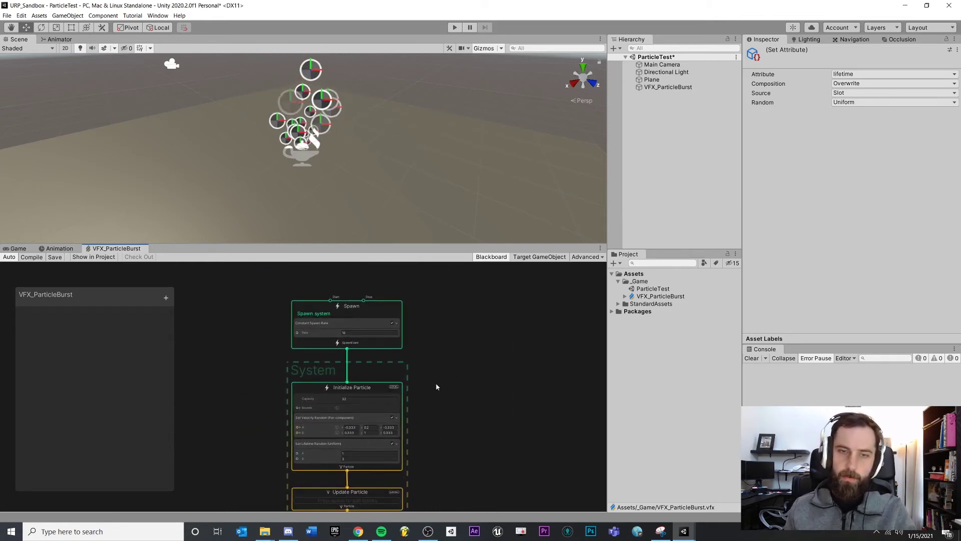
middle_drag(460, 429, 469, 368)
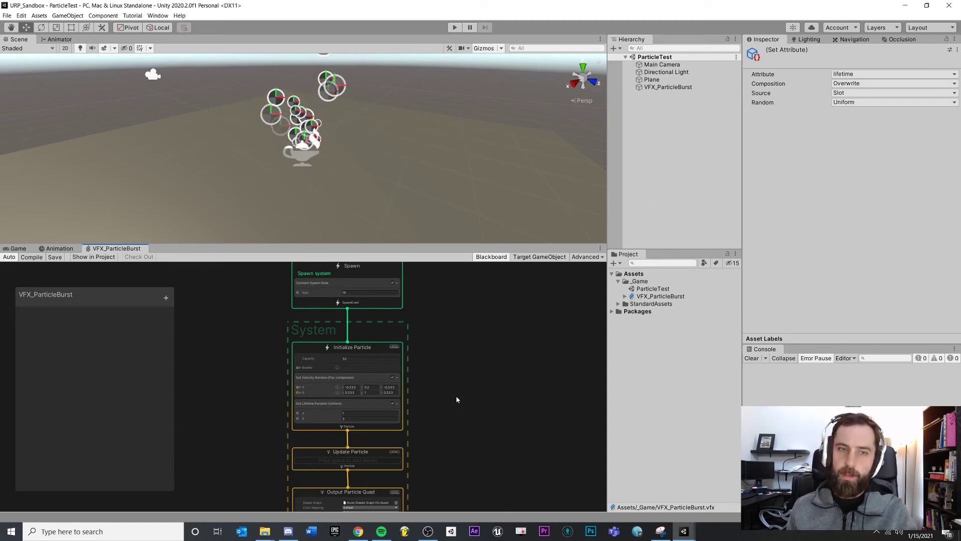
middle_drag(457, 397, 439, 410)
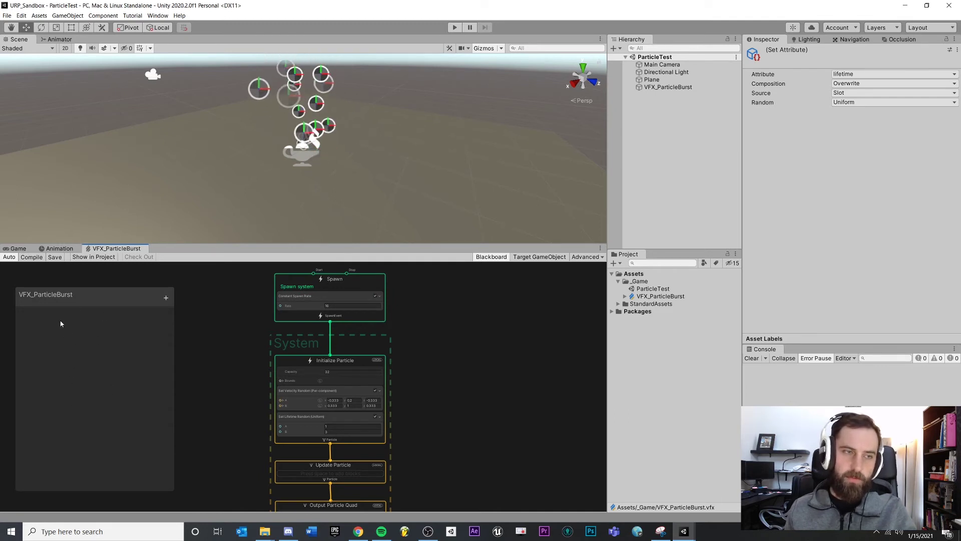
- Select the VFX_ParticleBurst scene object and browse the property types that can be added to the graph's Blackboard
click(676, 88)
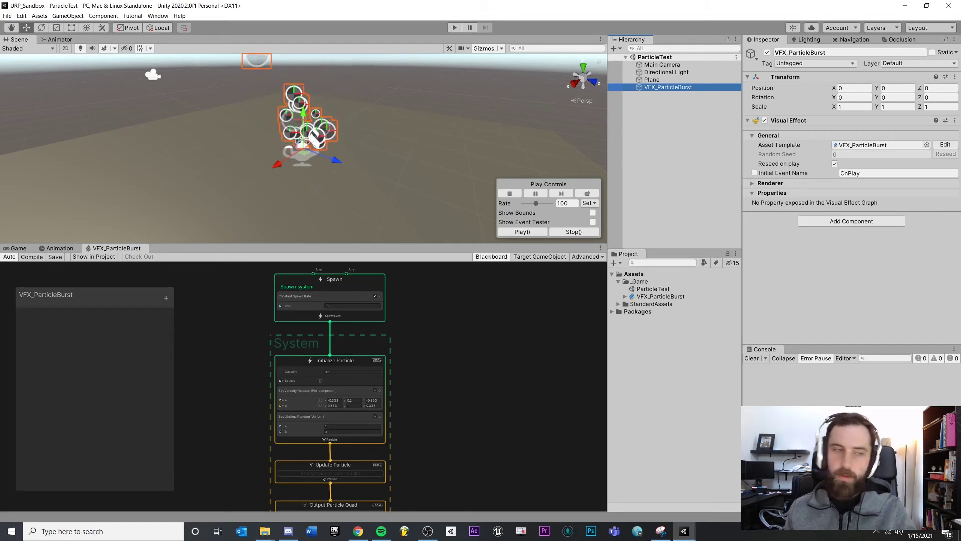
click(165, 299)
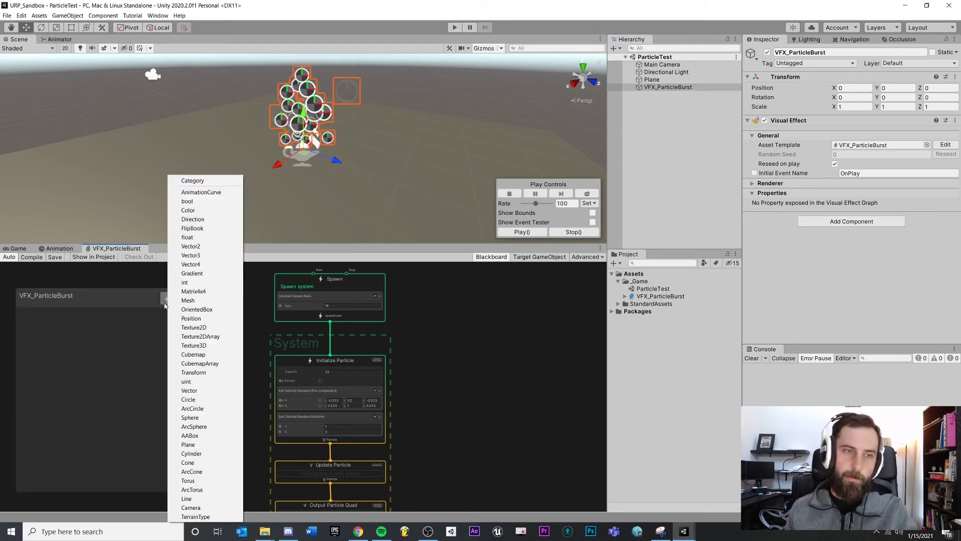
click(111, 371)
click(167, 300)
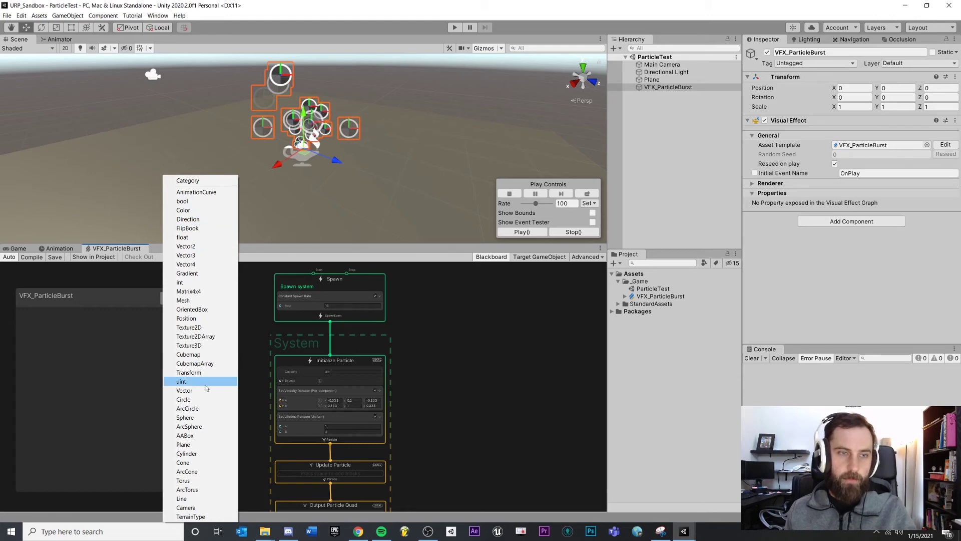
click(150, 324)
- Add a Texture2D property to the Blackboard and rename it Mask
click(163, 297)
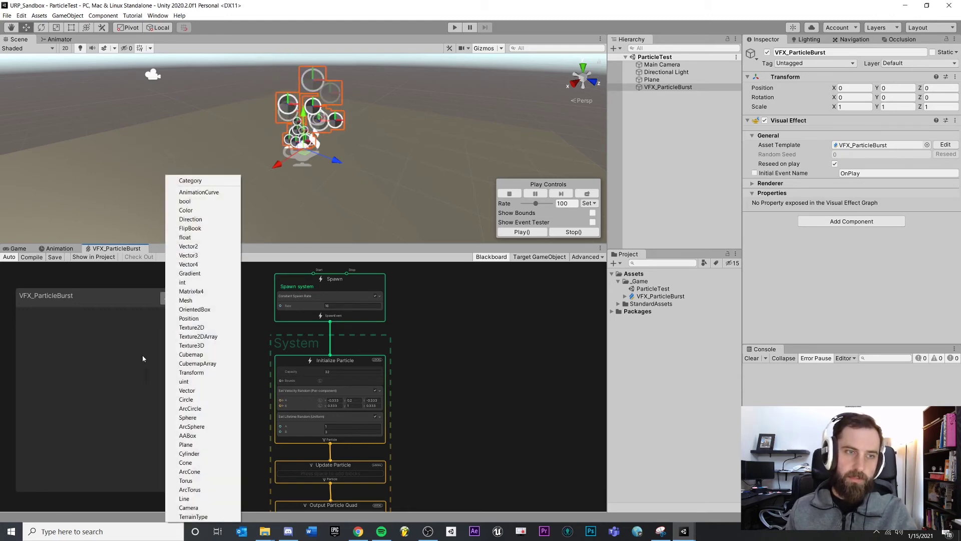
click(207, 328)
right_click(62, 319)
click(41, 327)
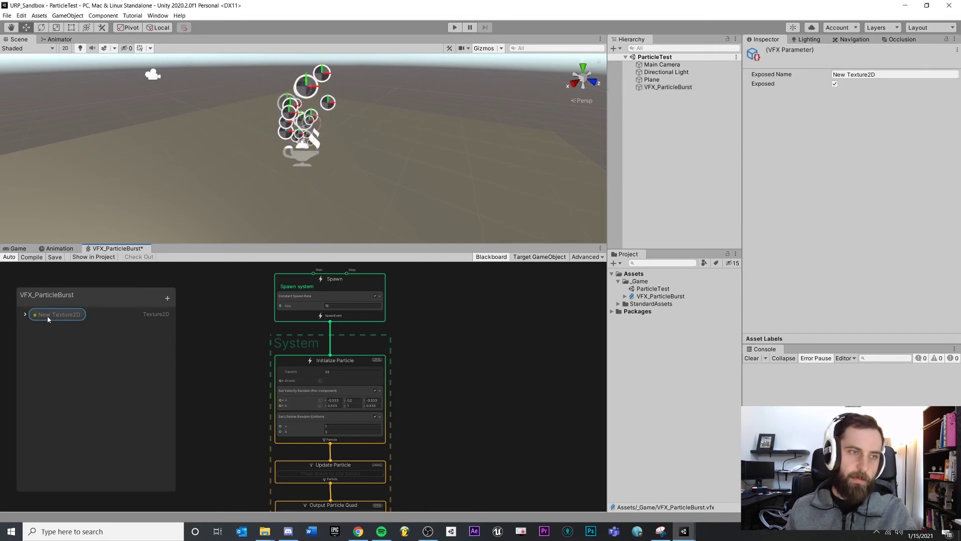
right_click(48, 317)
click(74, 323)
text(Mask)
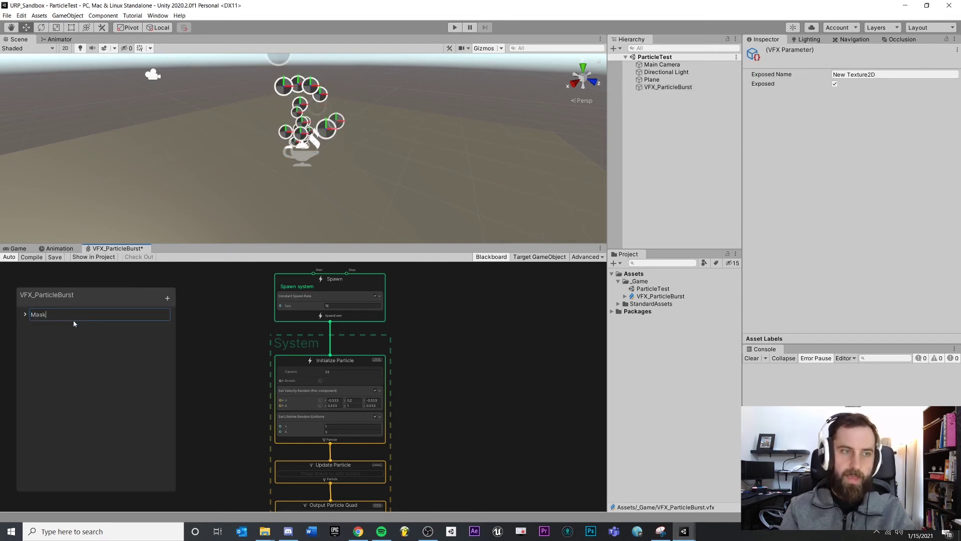
key(Return)
- Set the default value of the Mask property to the Default-Particle texture
click(25, 314)
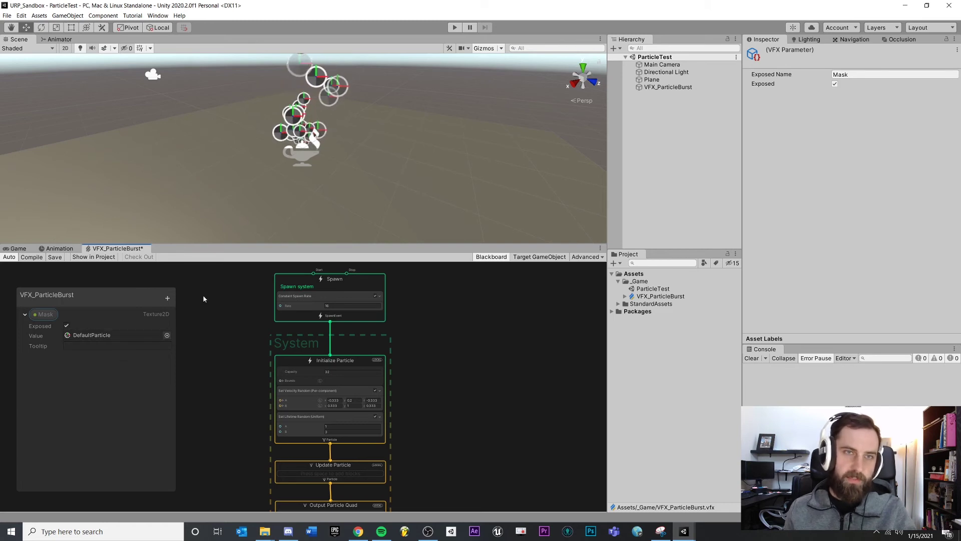
click(167, 336)
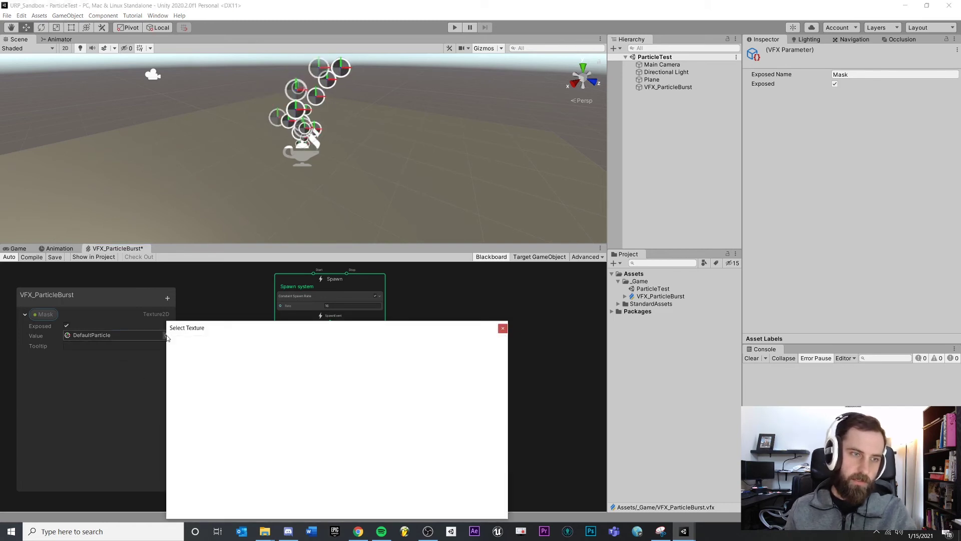
text(defa)
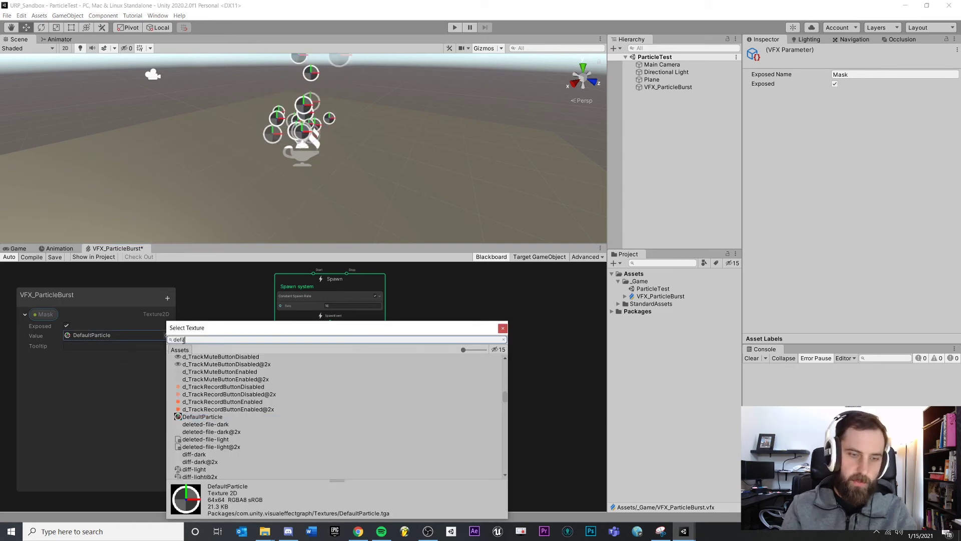
text(ult)
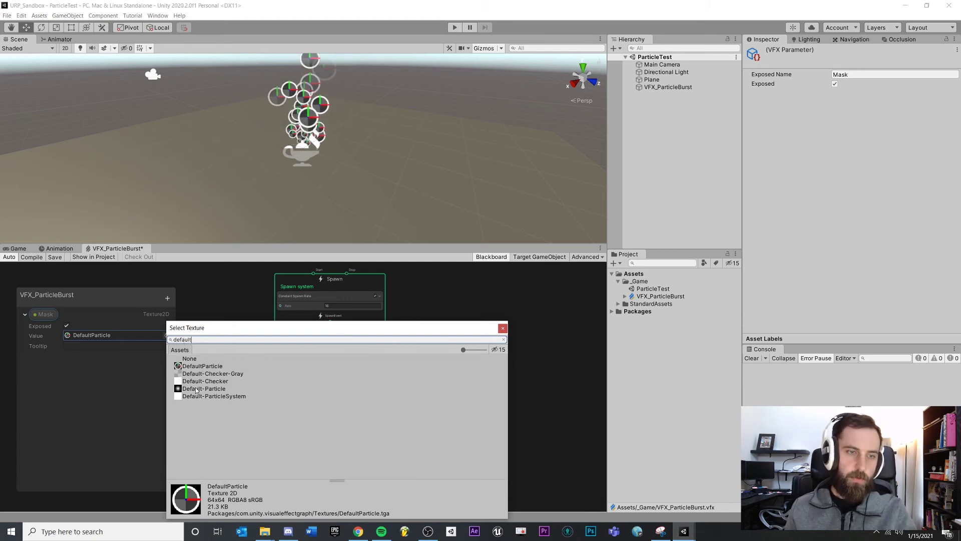
double_click(196, 389)
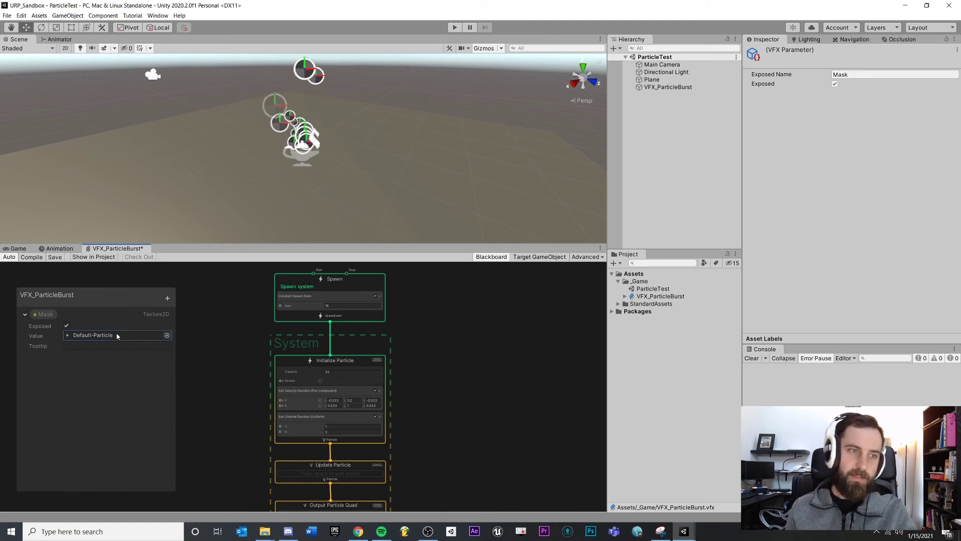
click(64, 382)
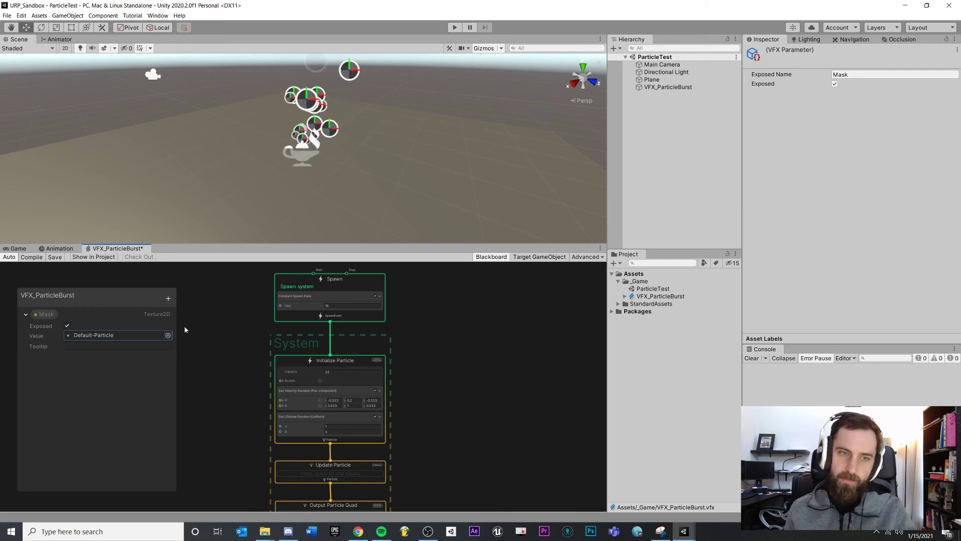
- Save the effect graph and check the exposed Mask property on the VFX_ParticleBurst scene object
click(55, 262)
click(682, 88)
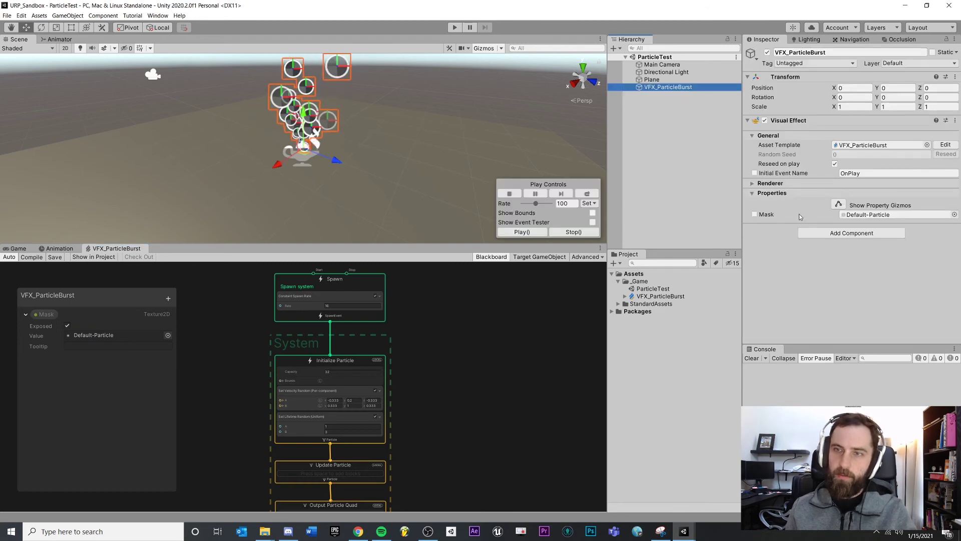
click(865, 217)
click(219, 358)
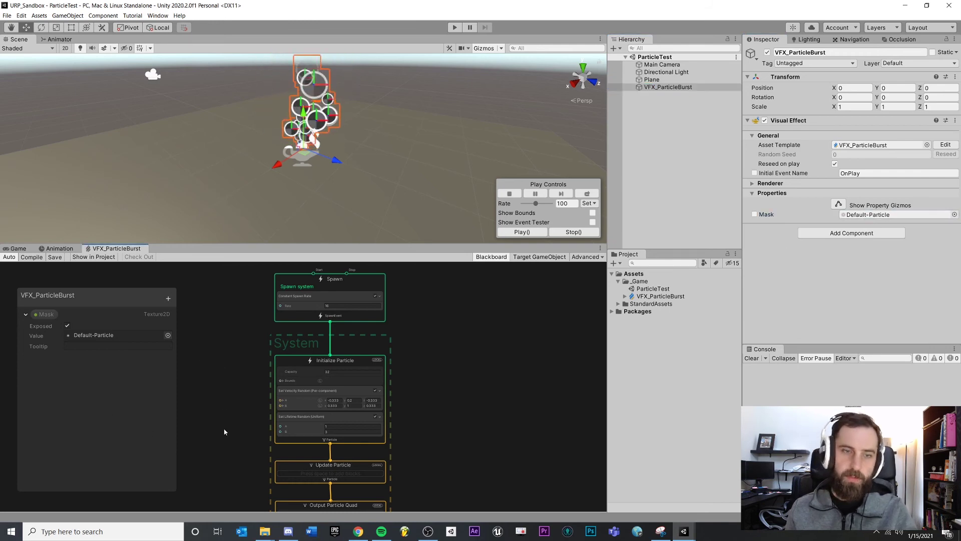
- Place the Mask property as a node in the graph and connect it to the Main Texture input of Output Particle Quad
scroll(228, 402, down, 1)
middle_drag(230, 431, 216, 342)
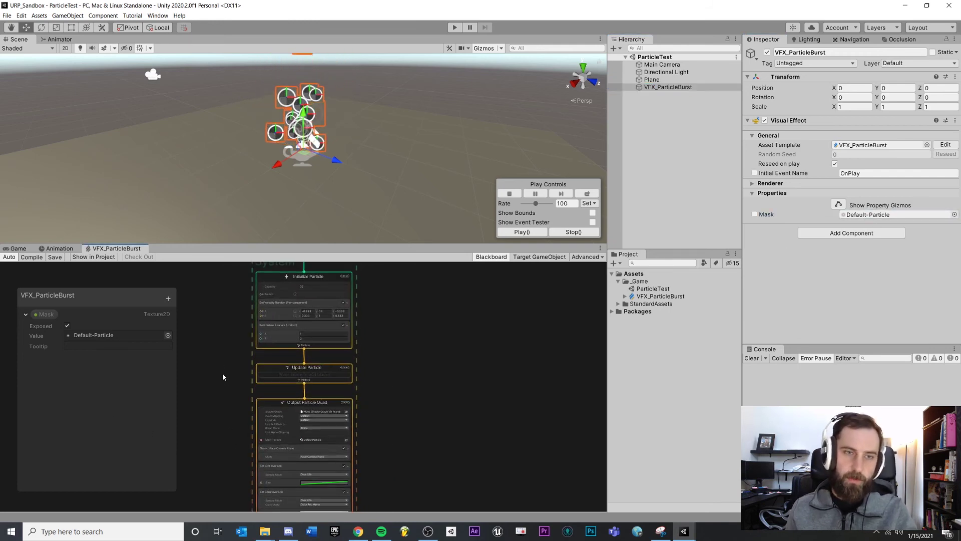
scroll(236, 428, up, 2)
scroll(236, 432, up, 1)
middle_drag(238, 439, 210, 357)
scroll(233, 336, up, 1)
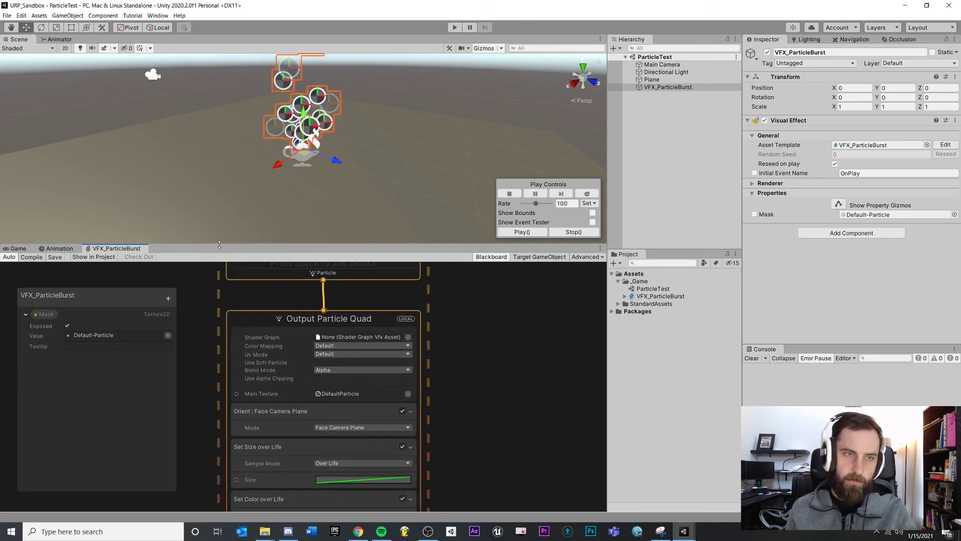
drag(219, 245, 221, 221)
middle_drag(278, 376, 312, 349)
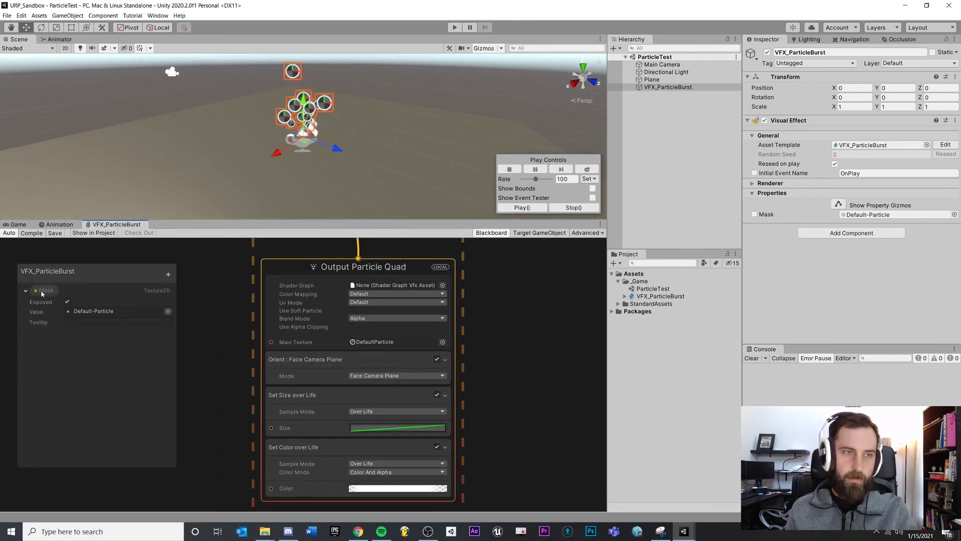
drag(43, 294, 223, 345)
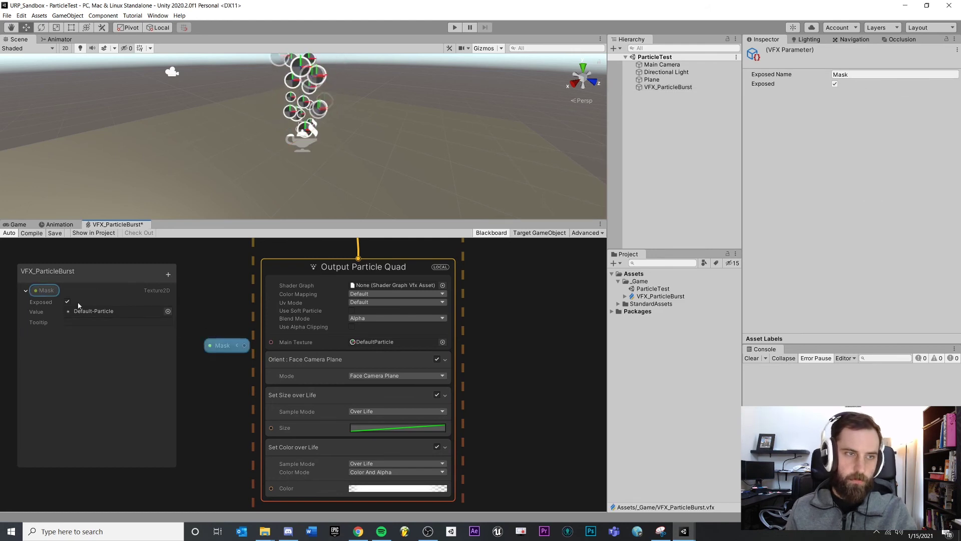
middle_drag(234, 312, 248, 305)
mouse_move(242, 341)
mouse_down()
mouse_move(287, 335)
mouse_move(234, 340)
mouse_up()
click(228, 382)
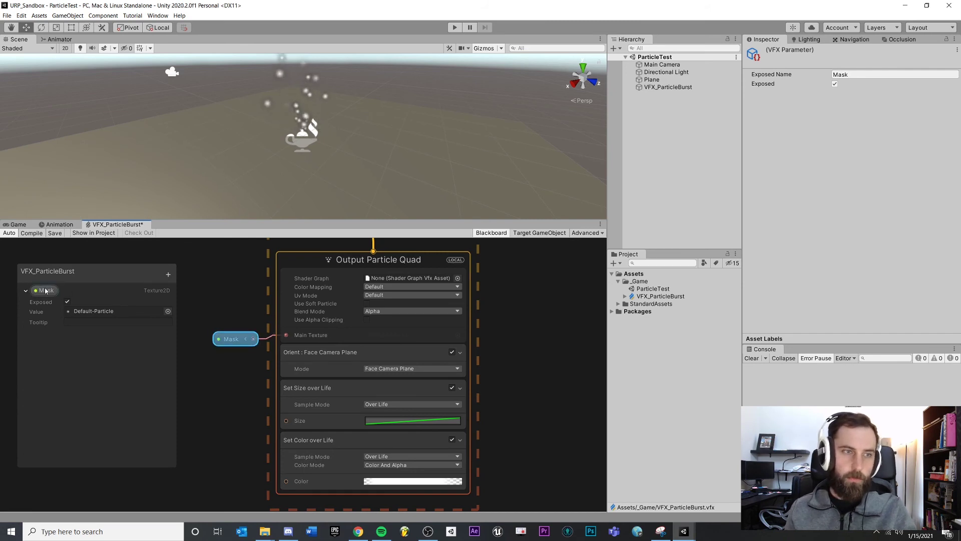
click(84, 287)
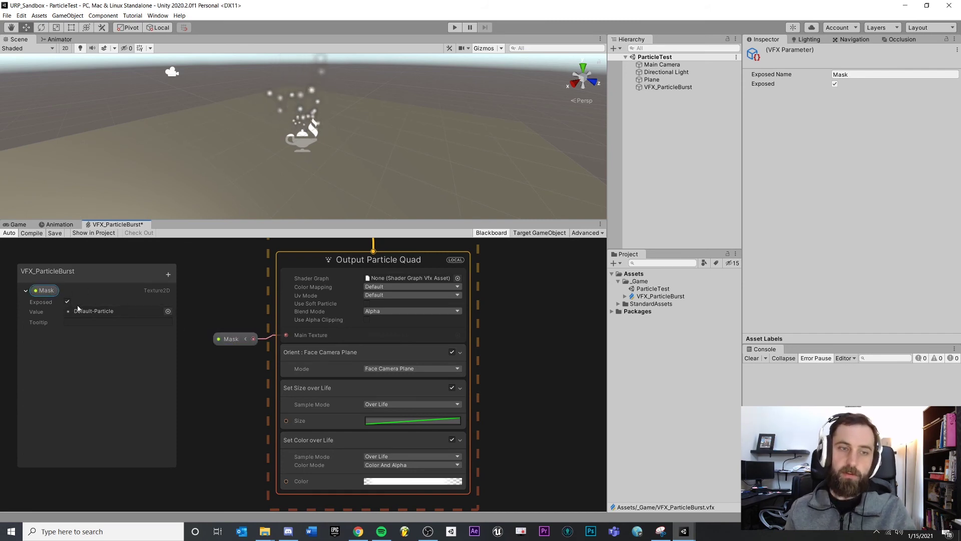
click(227, 334)
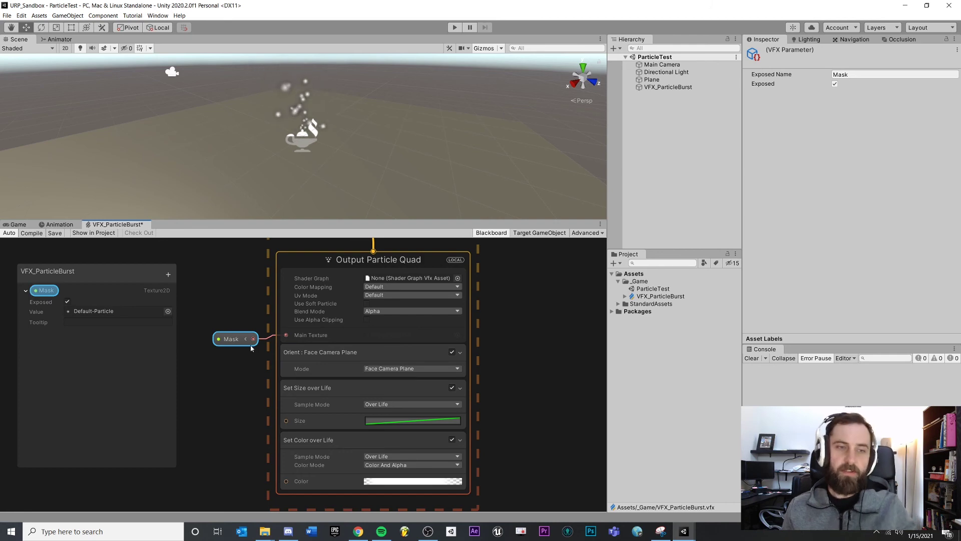
click(235, 313)
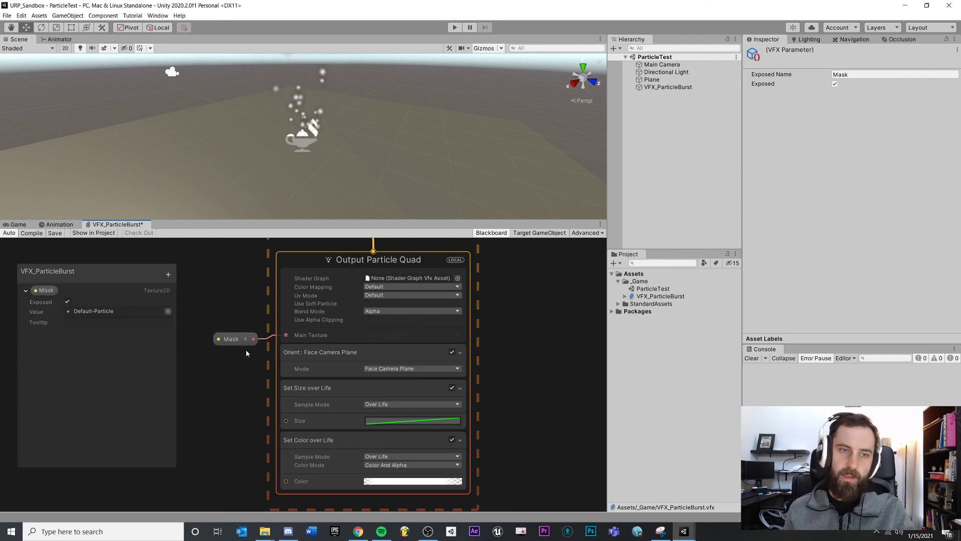
- Test the Mask override on the VFX_ParticleBurst scene object with the Default-Checker texture, and set it back to Default-Particle
click(668, 87)
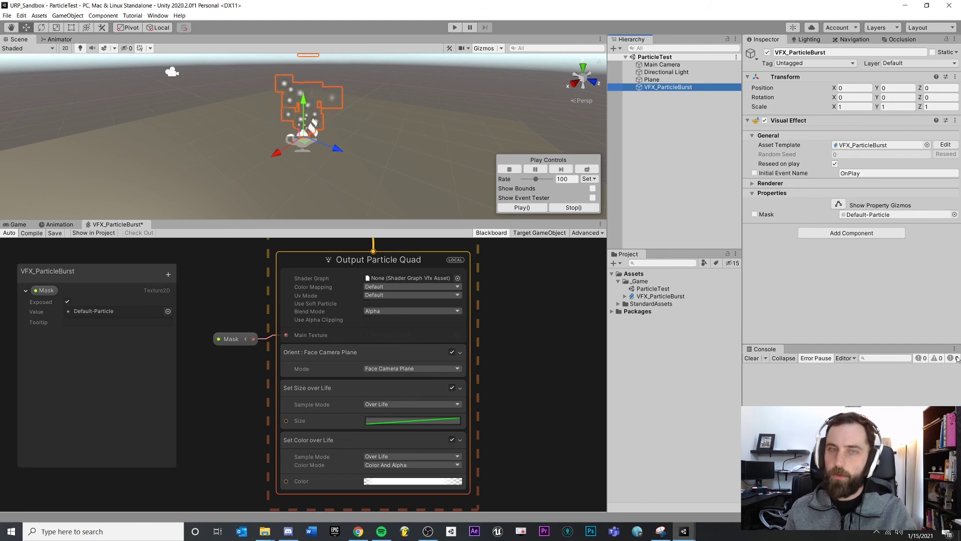
click(955, 214)
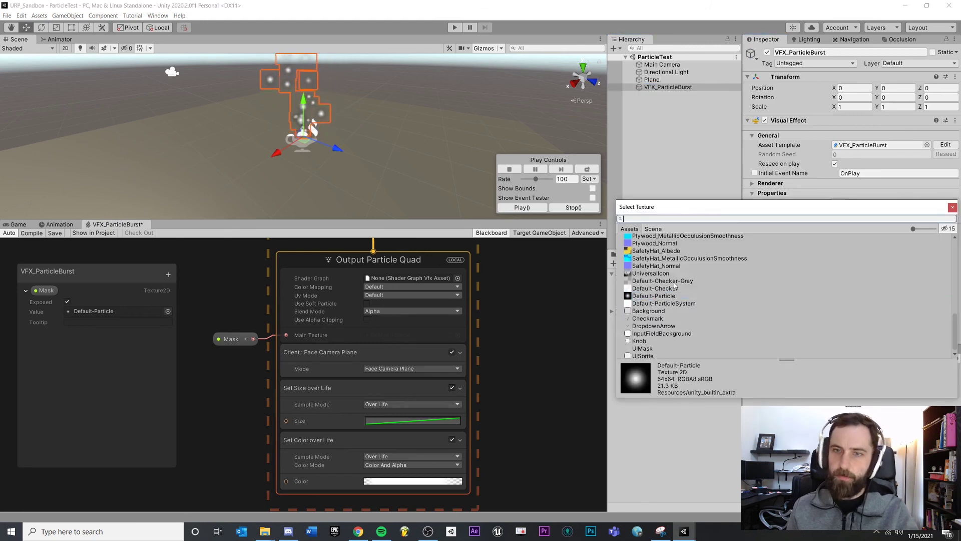
double_click(655, 288)
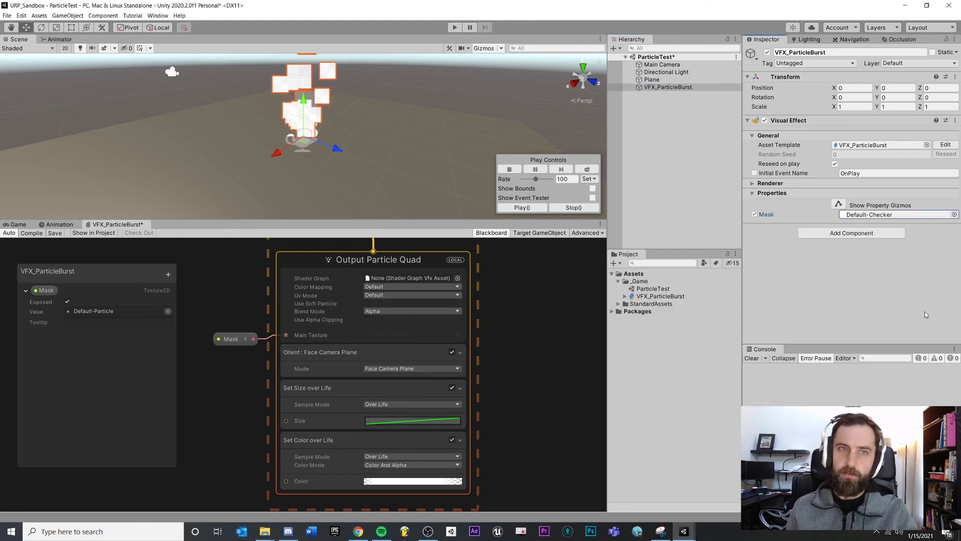
click(955, 214)
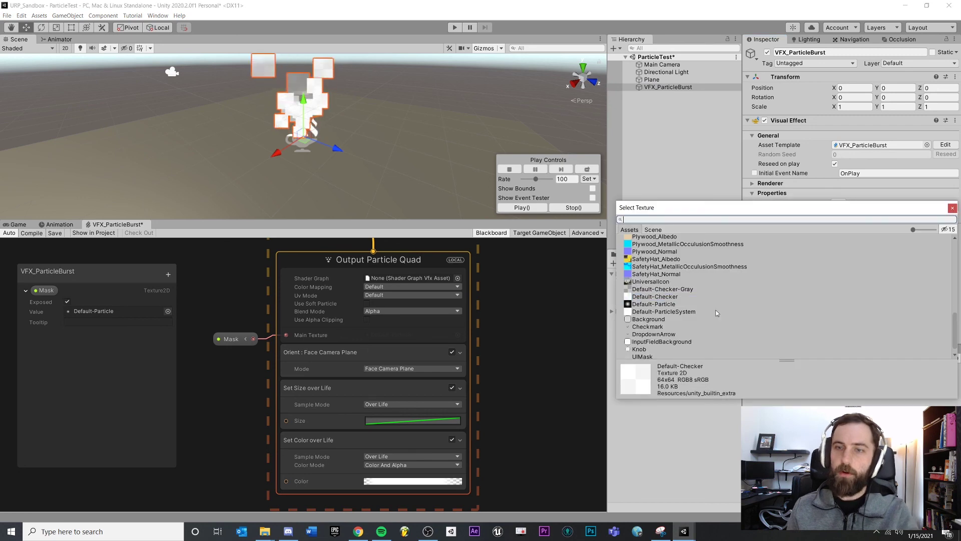
double_click(654, 304)
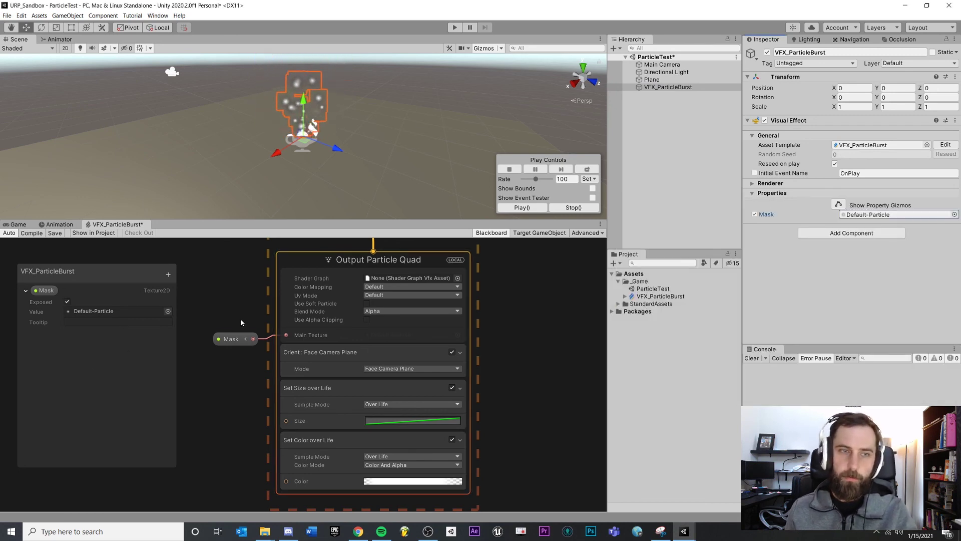
scroll(238, 308, down, 4)
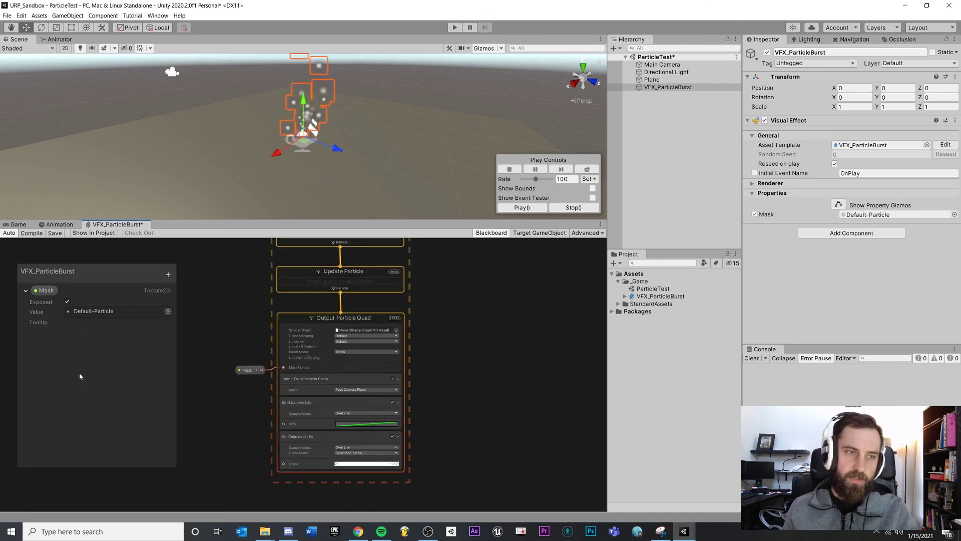
click(248, 370)
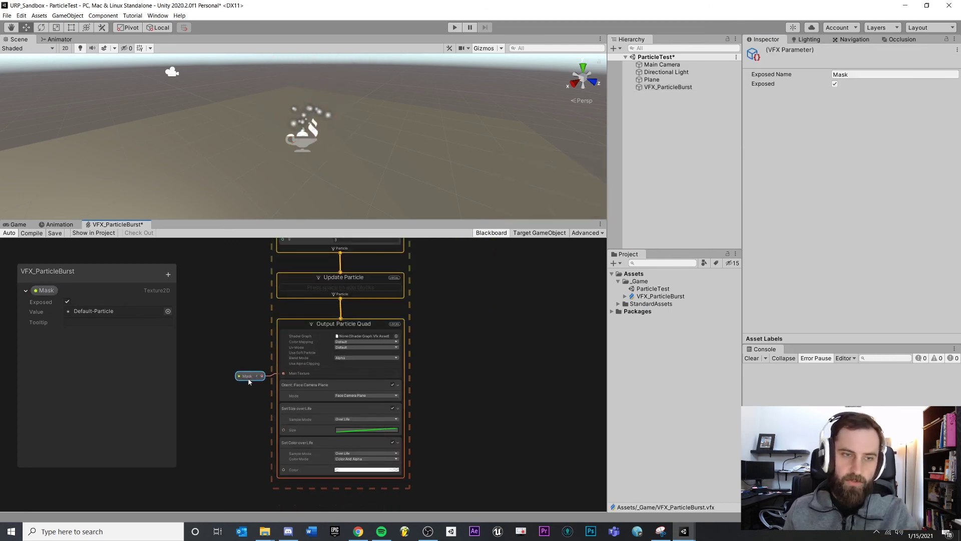
middle_drag(248, 323, 240, 407)
scroll(239, 406, up, 3)
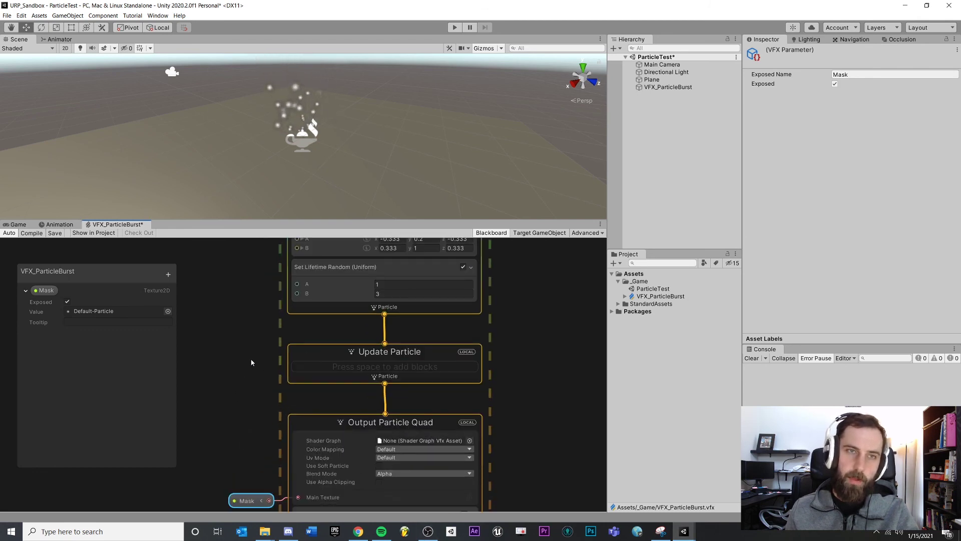
scroll(251, 361, down, 3)
middle_drag(245, 358, 252, 323)
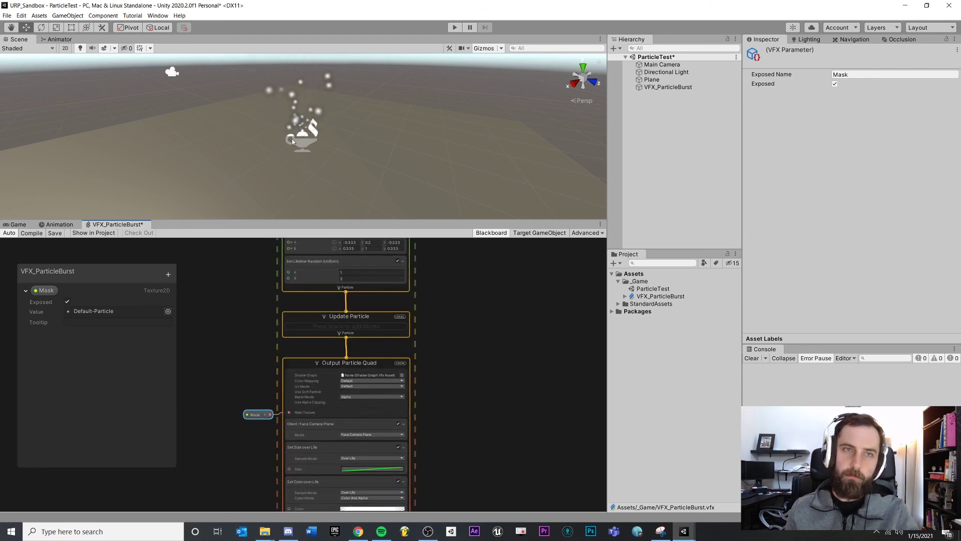
click(232, 392)
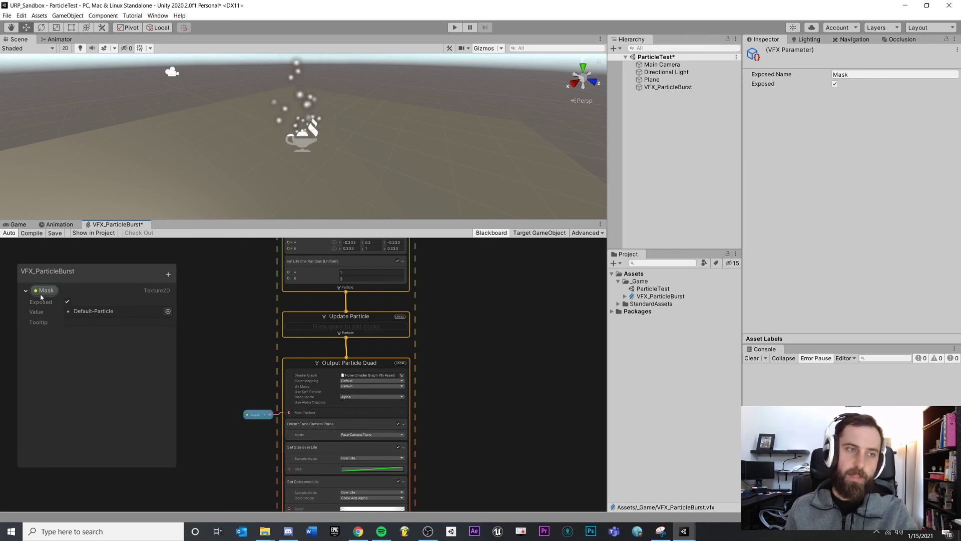
- Check the Mask property on the VFX_ParticleBurst scene object, replay its effect in the scene and clear the selection
click(671, 87)
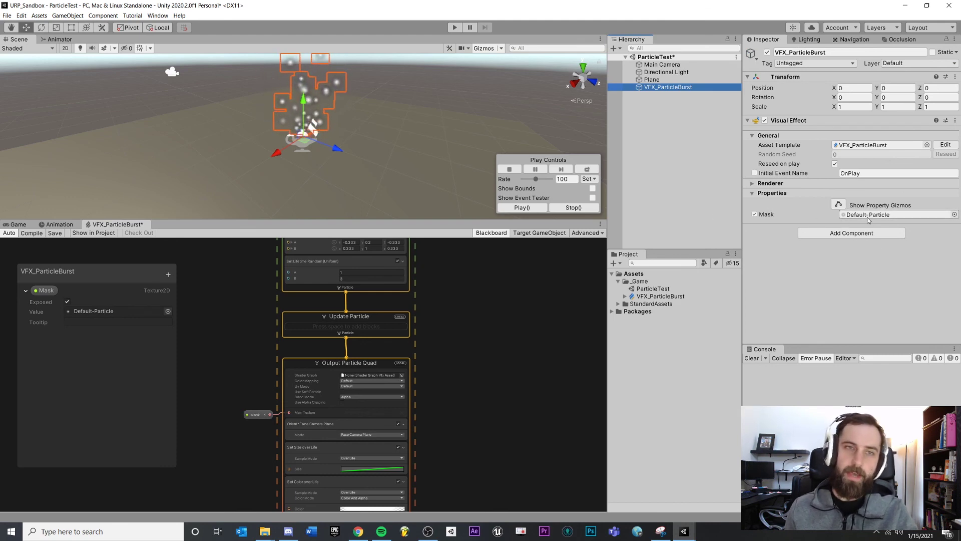
click(521, 207)
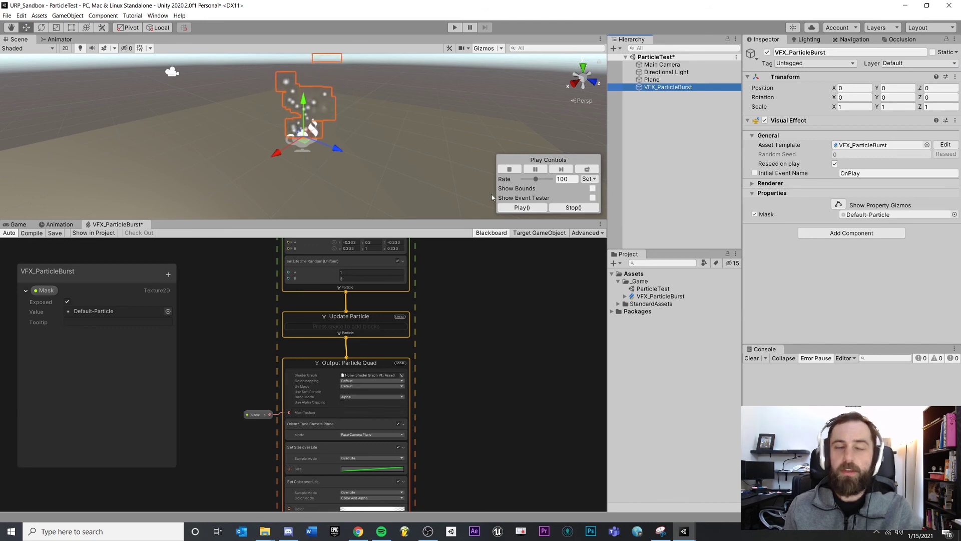
click(433, 148)
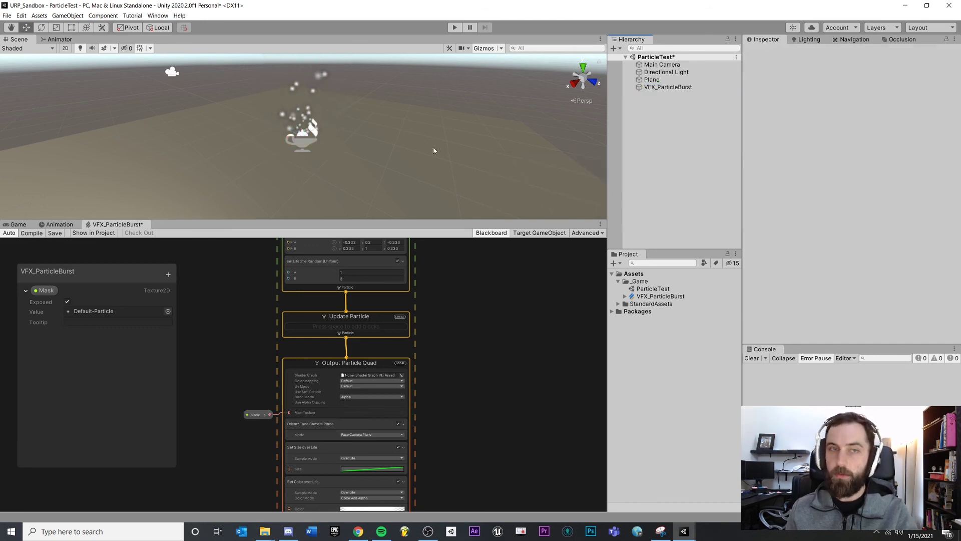